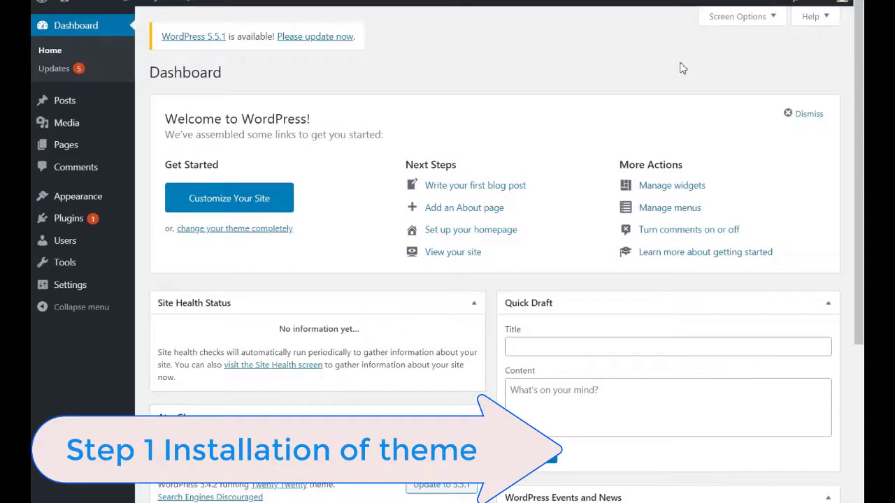
Step: Install the Neve theme by uploading neve.zip and activate it on the site
click(93, 197)
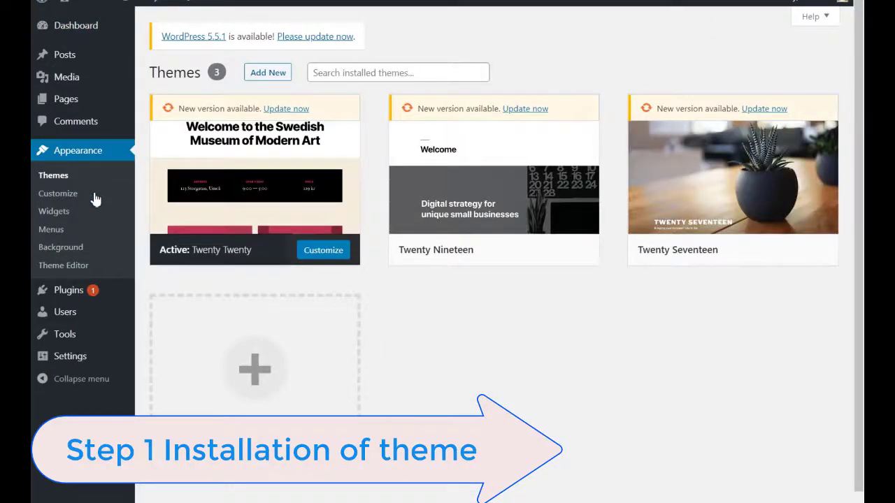
click(267, 73)
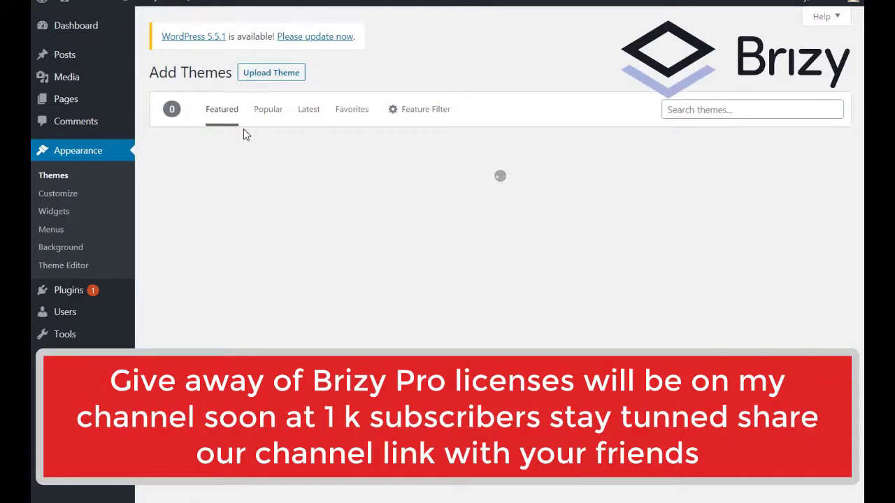
click(271, 74)
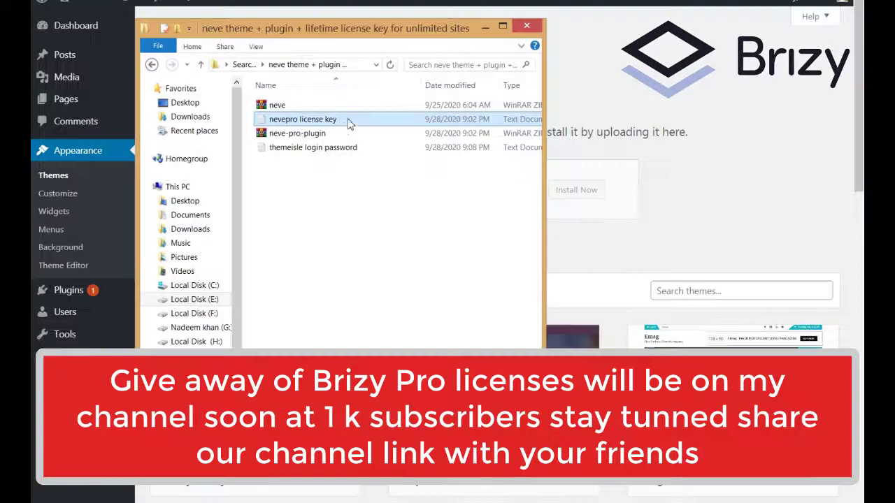
click(336, 105)
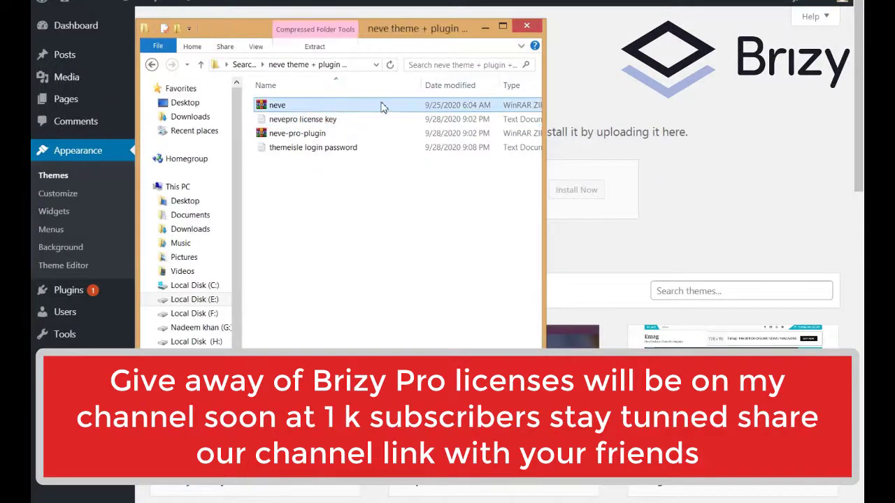
double_click(385, 107)
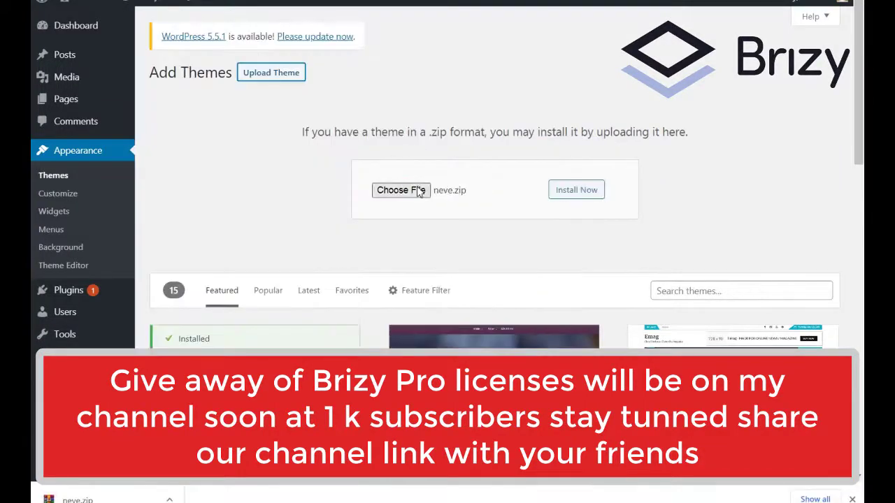
click(553, 196)
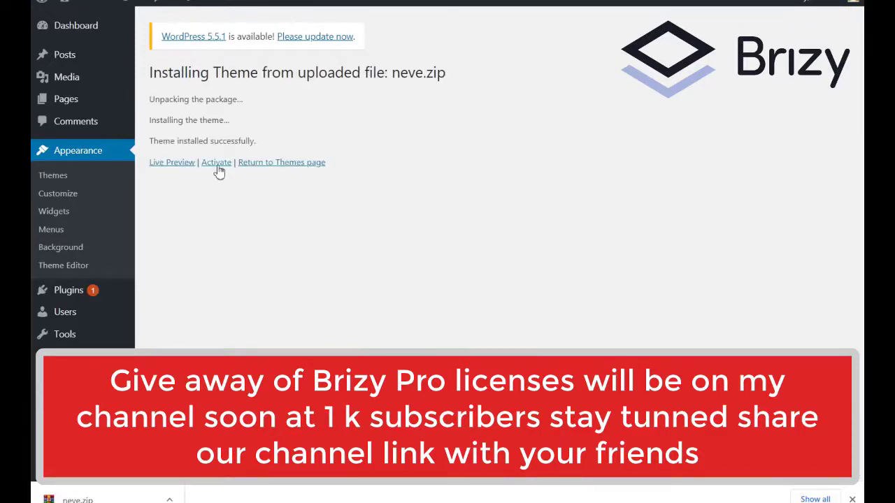
click(217, 164)
click(851, 499)
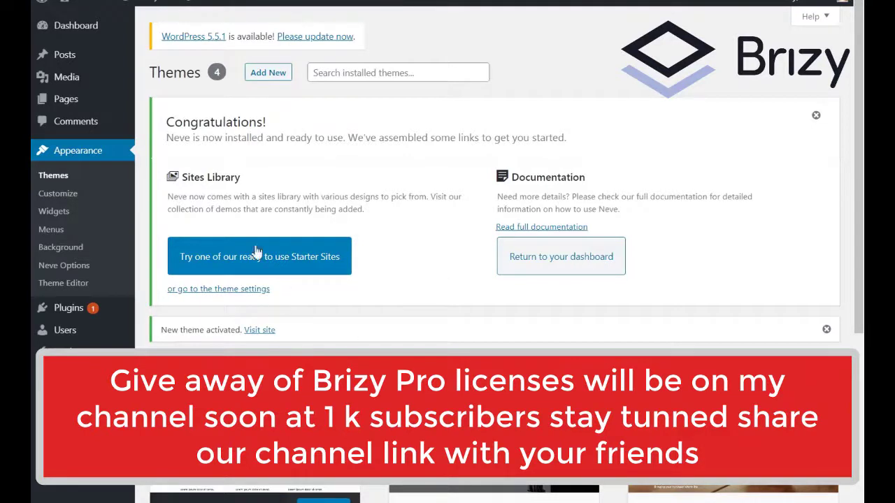
right_click(112, 3)
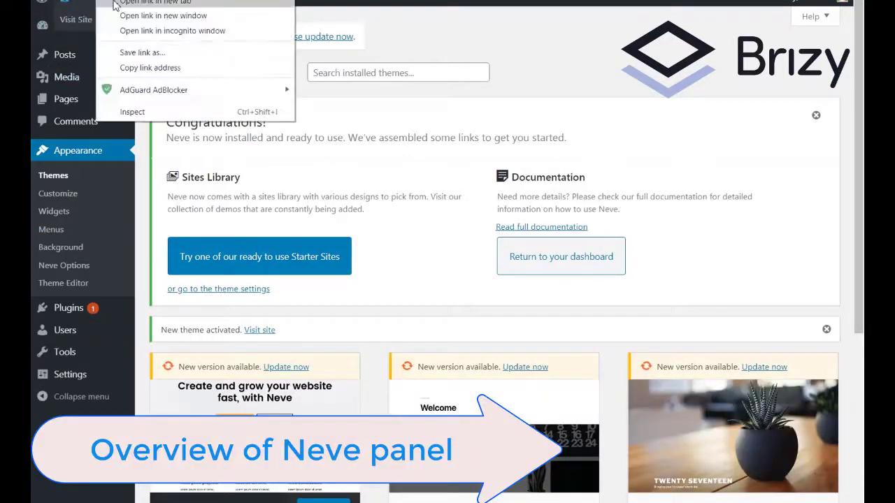
key(Escape)
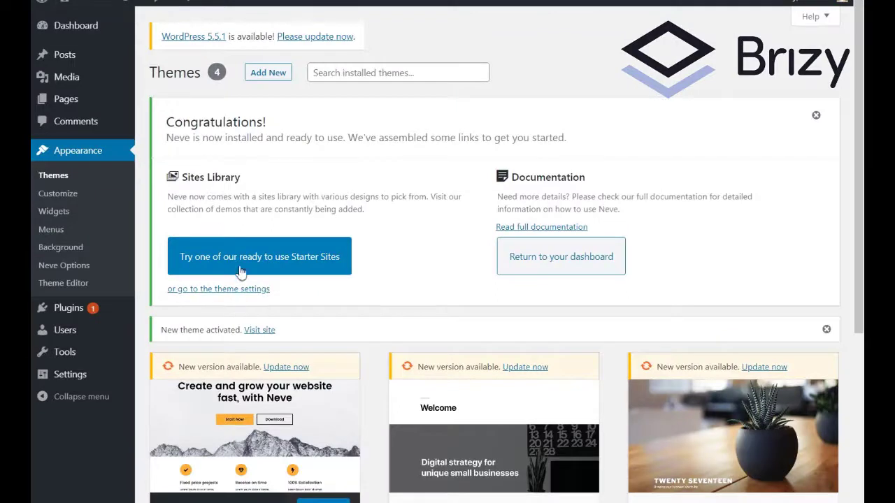
click(241, 269)
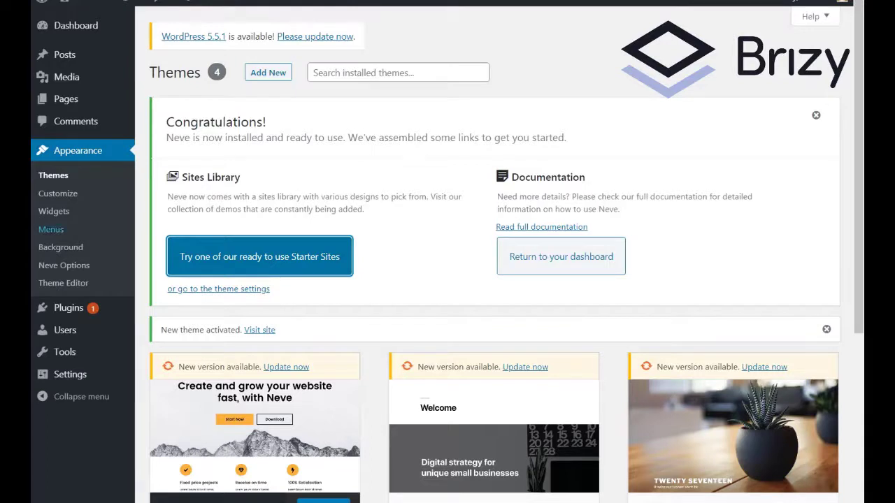
Step: Install the Neve Pro Addon by uploading neve-pro-plugin.zip as a new plugin and activate it
click(63, 316)
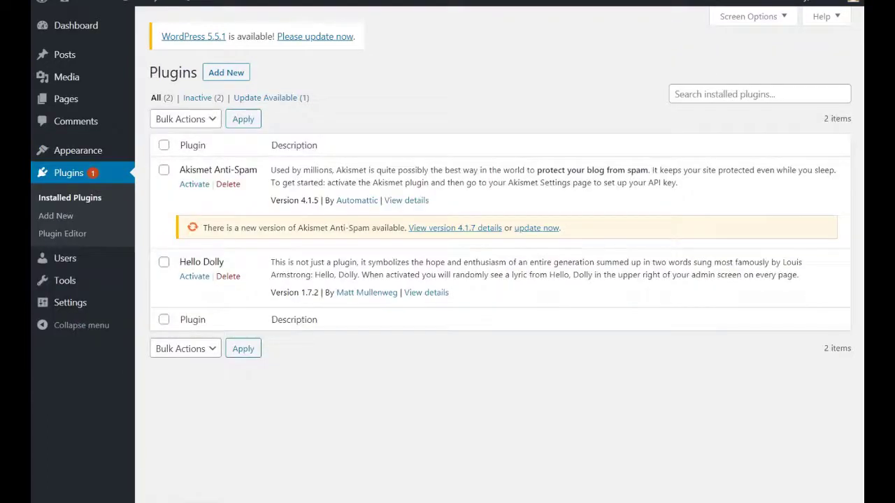
click(218, 77)
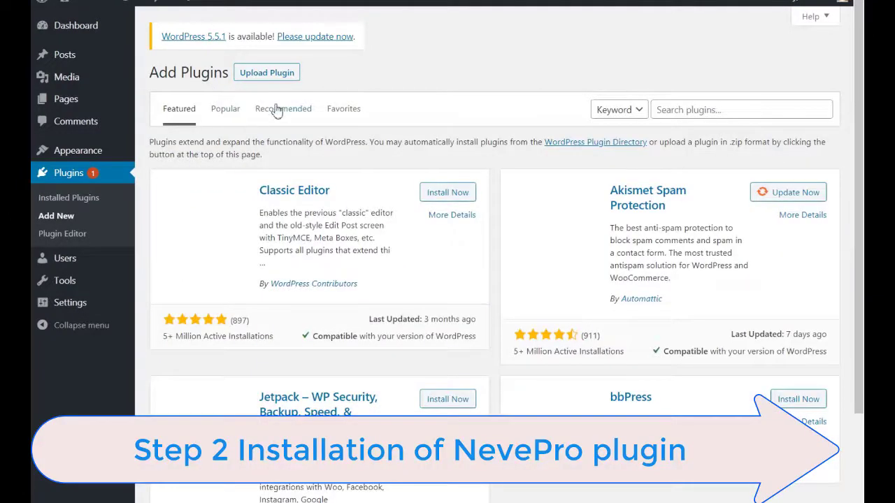
click(280, 74)
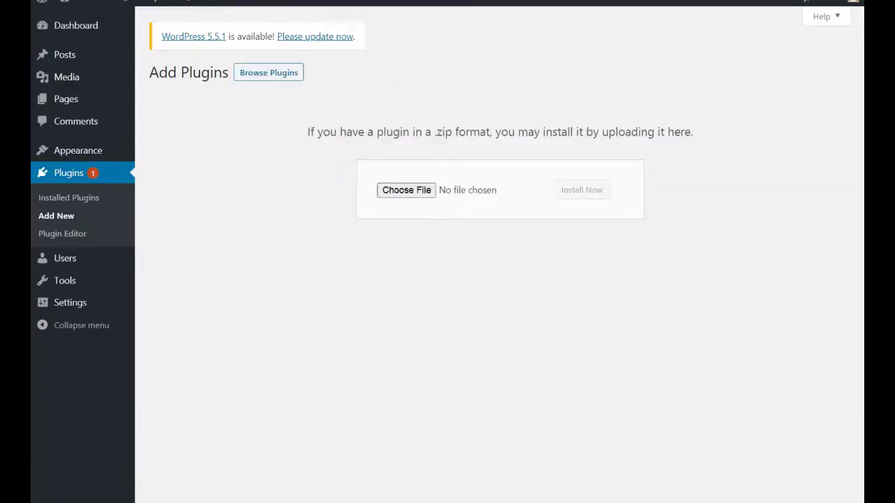
key(alt+Tab)
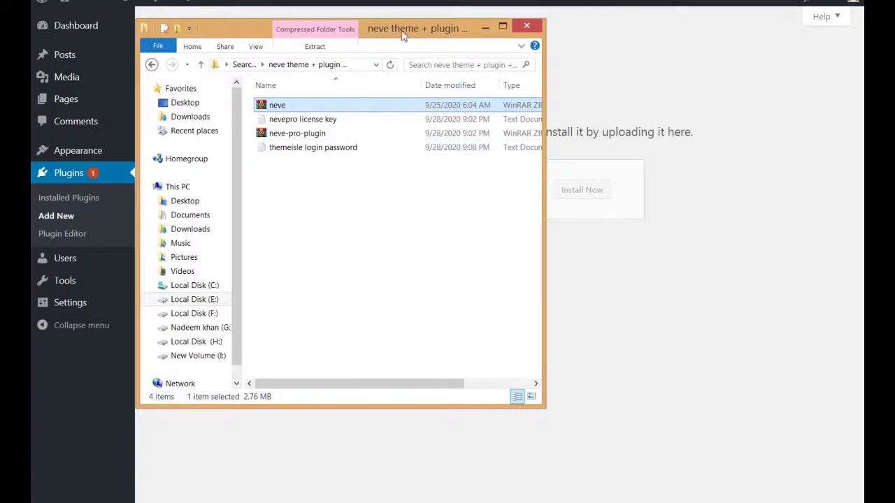
drag(402, 36, 175, 43)
drag(56, 134, 373, 171)
click(230, 144)
drag(230, 144, 454, 198)
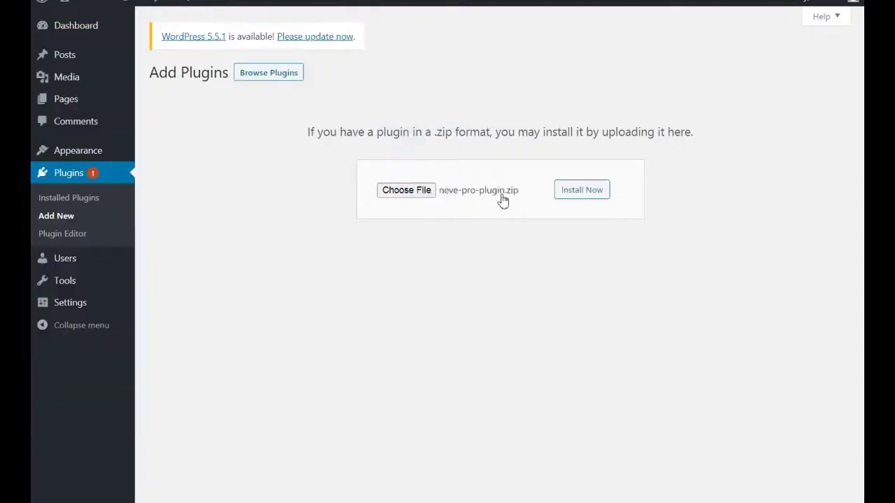
click(580, 190)
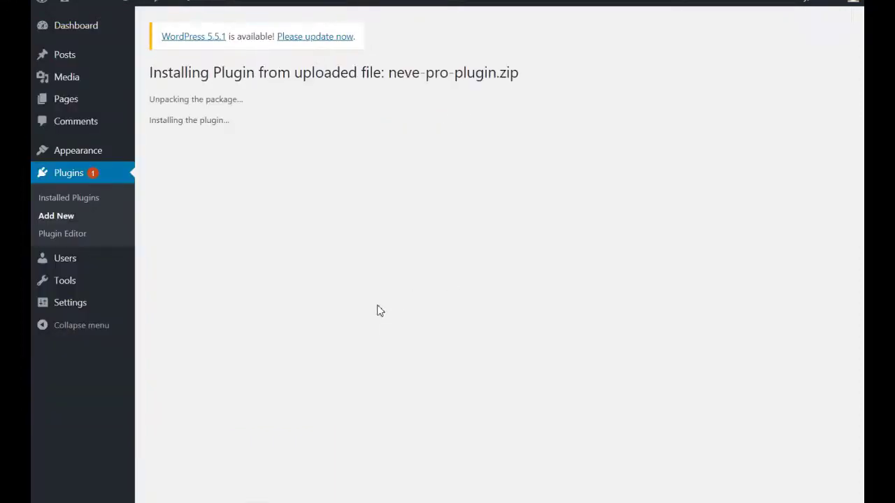
click(199, 174)
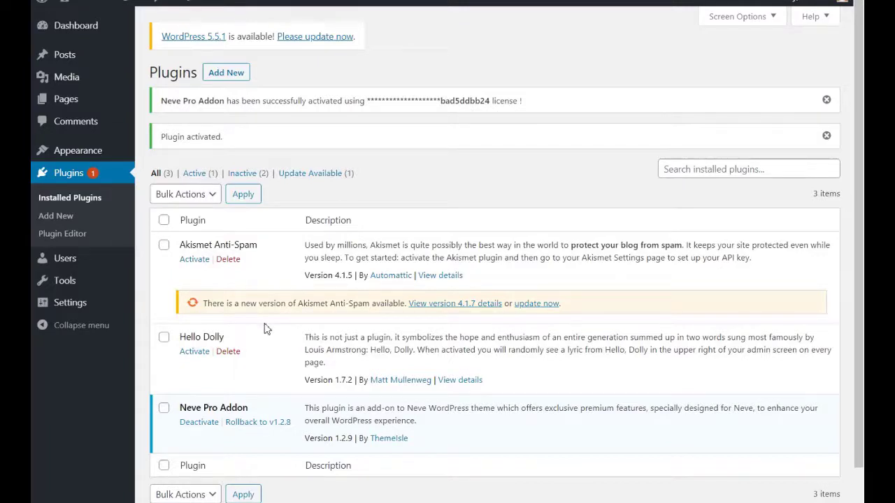
Step: Go to Neve Options and update the Neve theme to 2.8.3
mouse_move(82, 155)
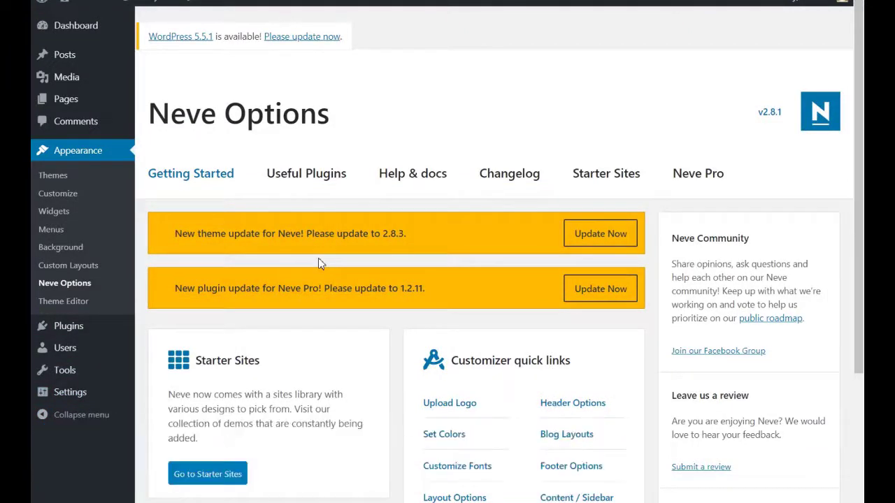
click(601, 241)
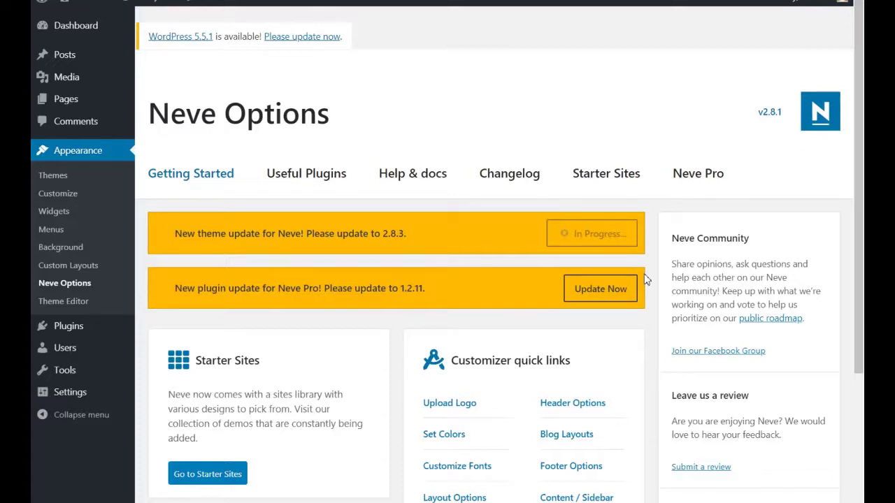
scroll(838, 265, down, 3)
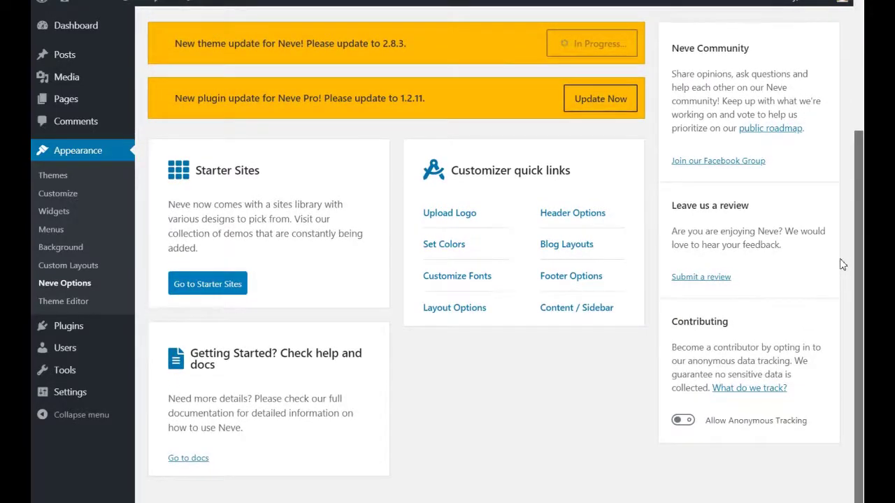
scroll(839, 238, up, 2)
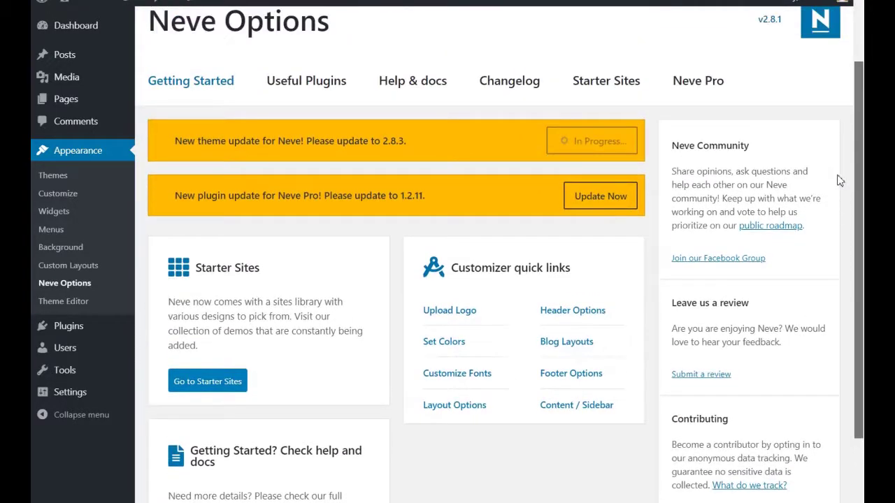
scroll(839, 180, up, 2)
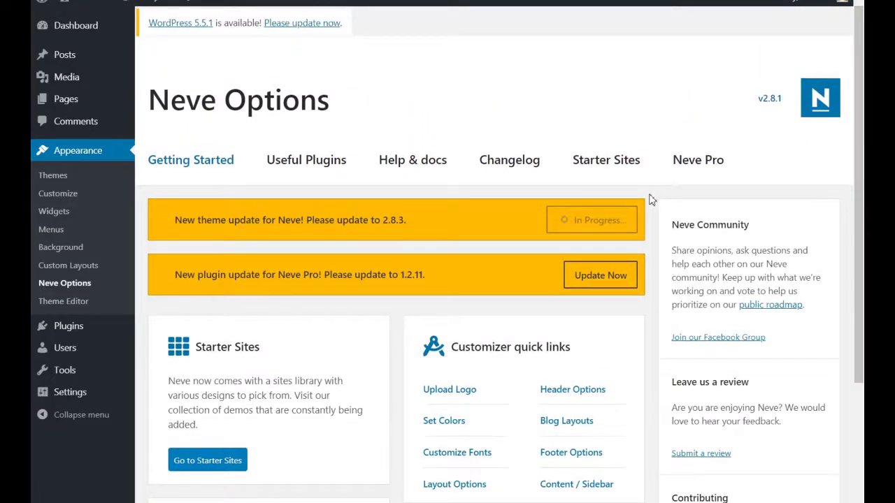
Step: View the Neve Pro modules and update the Neve Pro plugin to 1.2.11
click(711, 161)
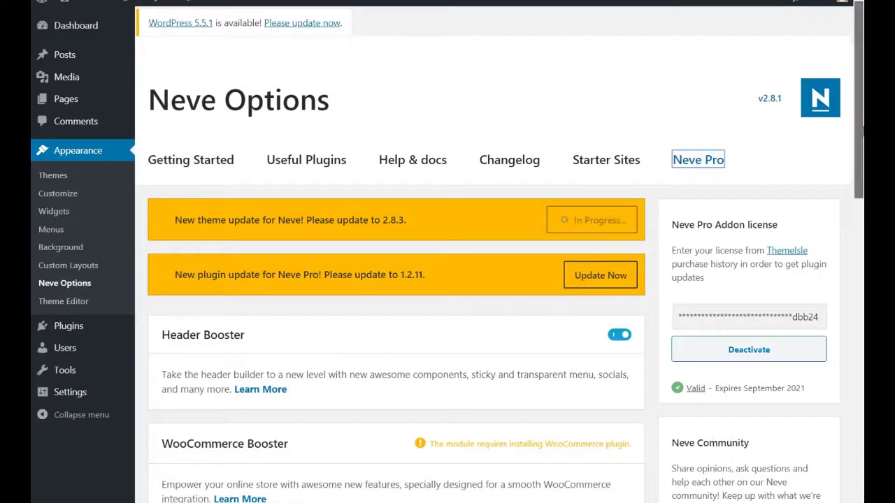
drag(863, 130, 844, 103)
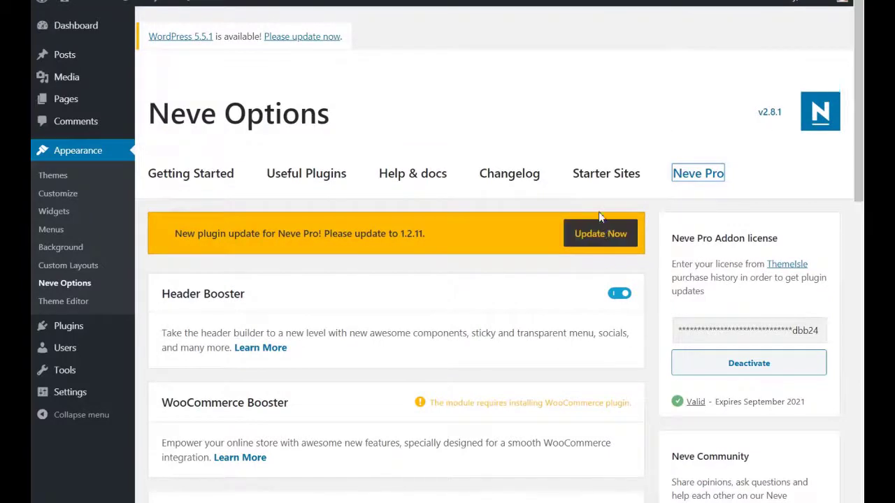
click(598, 237)
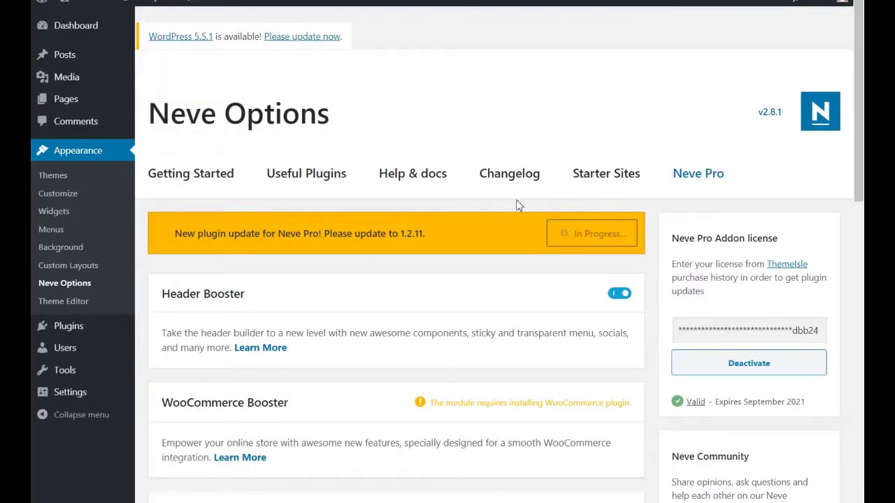
Step: Install and activate the Cloud Templates & Patterns Collection plugin required for importing Neve starter sites
click(589, 176)
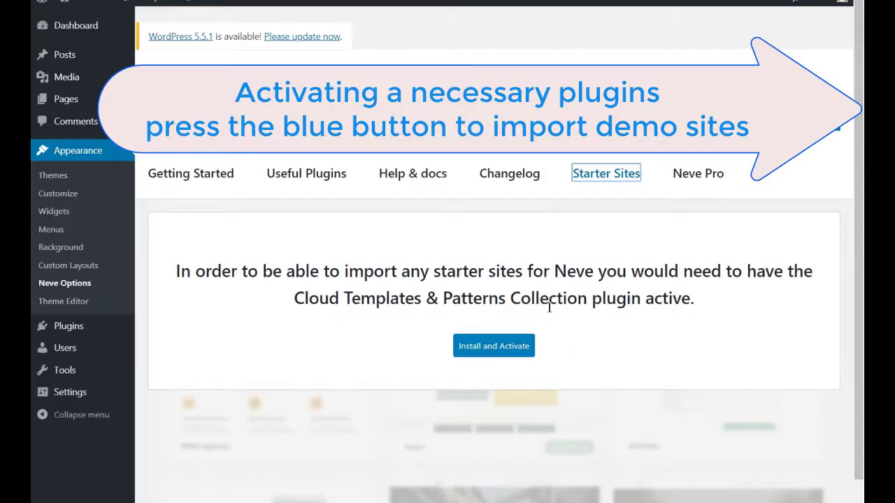
scroll(547, 307, down, 1)
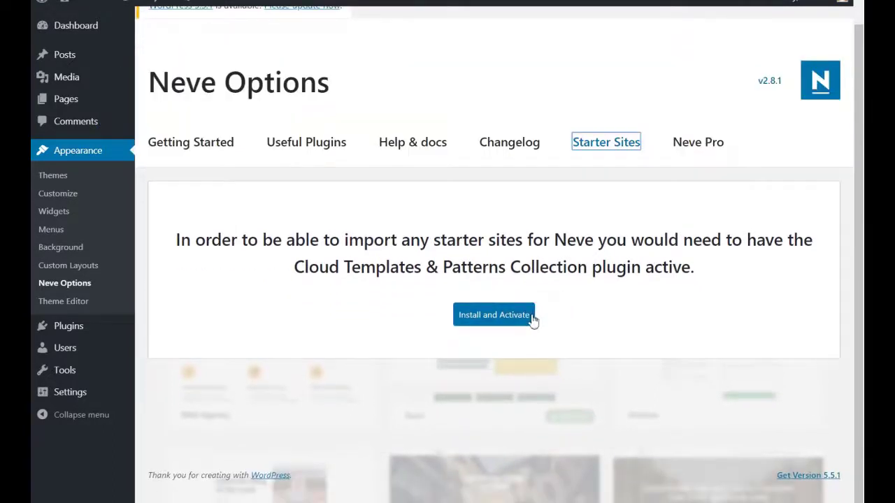
click(533, 323)
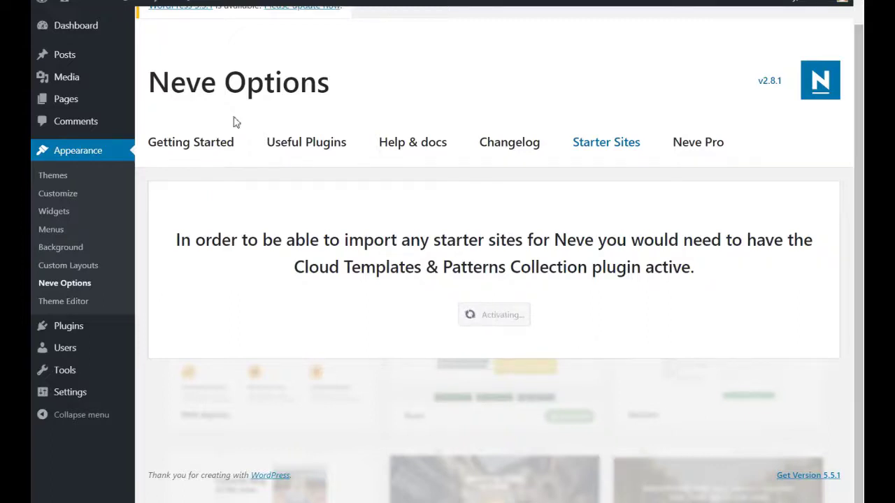
right_click(310, 147)
key(Escape)
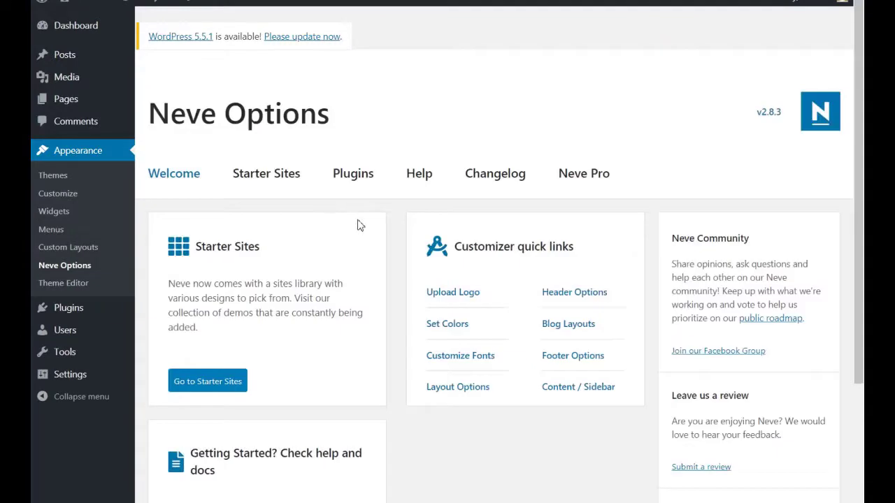
Step: Open Neve's starter sites library and browse through the Gutenberg demo templates
scroll(853, 140, down, 3)
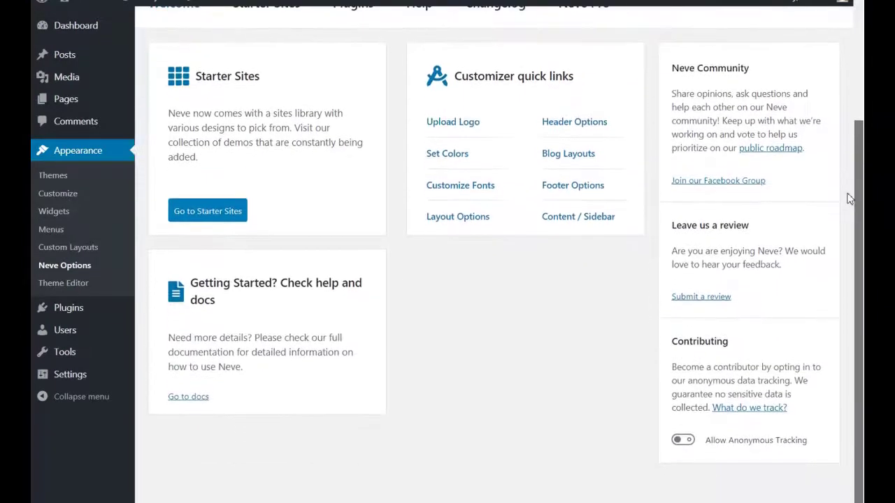
scroll(851, 175, up, 1)
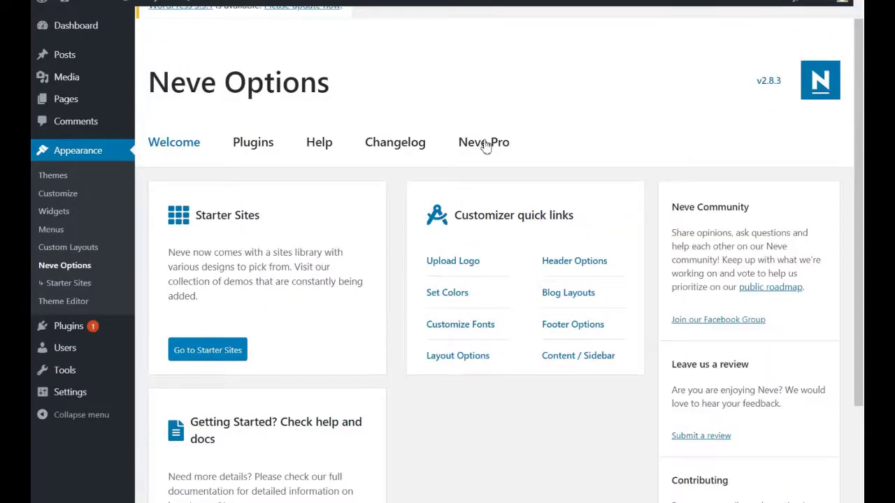
click(212, 357)
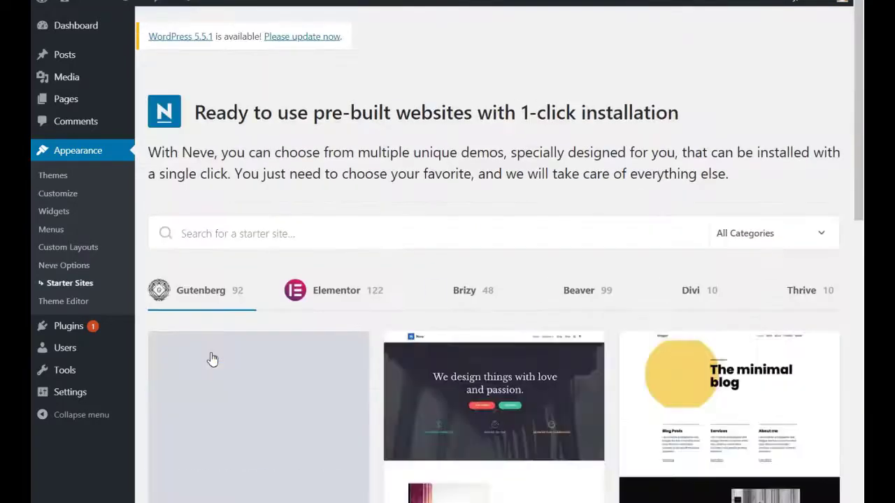
mouse_move(508, 347)
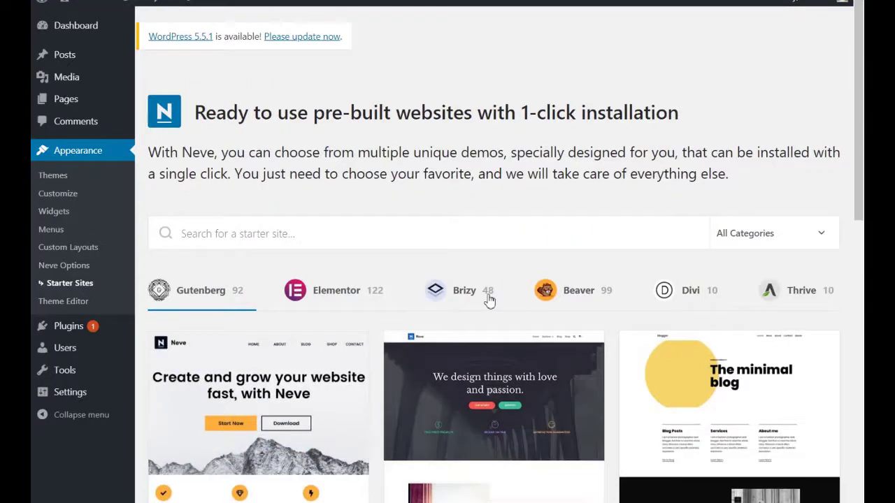
scroll(856, 135, down, 2)
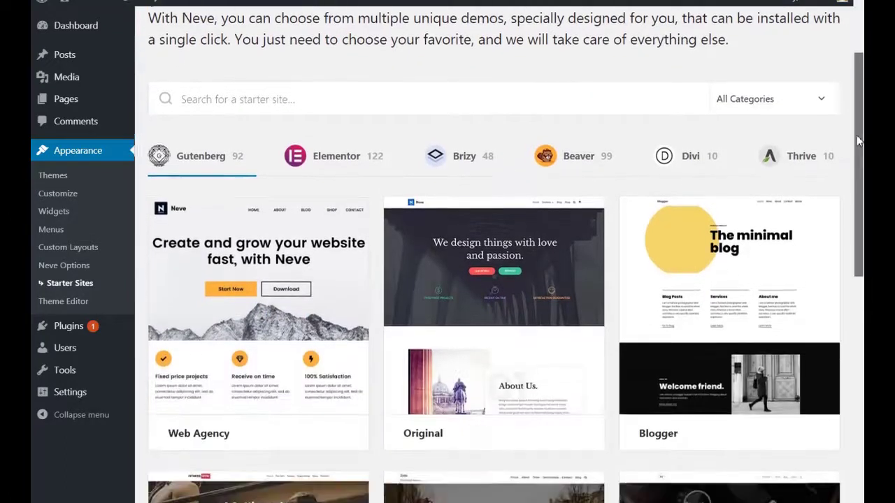
drag(857, 140, 864, 439)
scroll(851, 183, down, 1)
drag(858, 304, 858, 418)
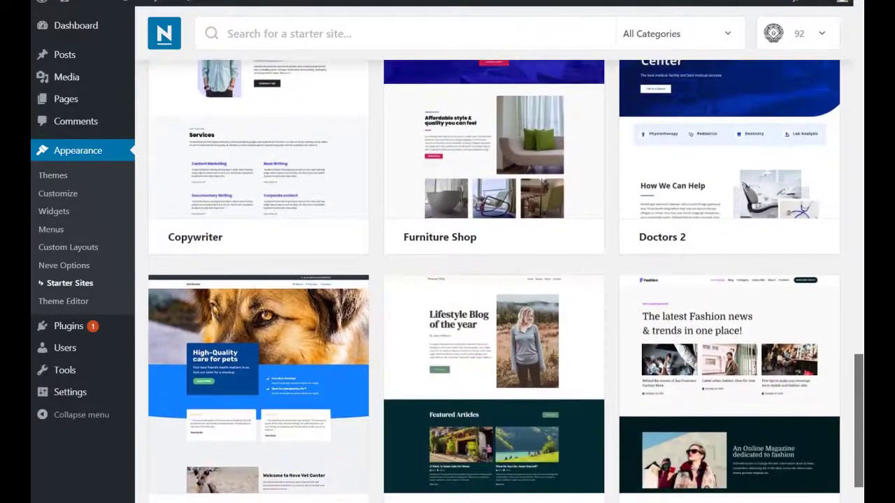
Step: Show the Brizy starter sites and browse through their demo templates
scroll(451, 411, up, 20)
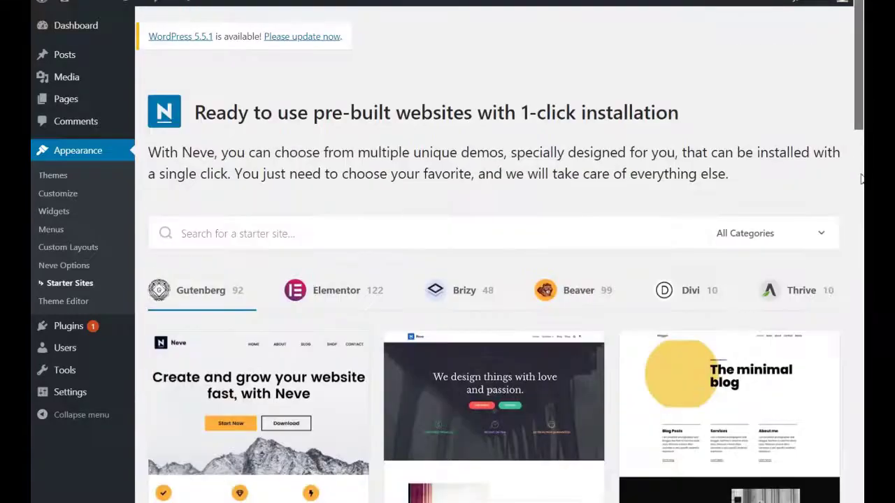
click(474, 296)
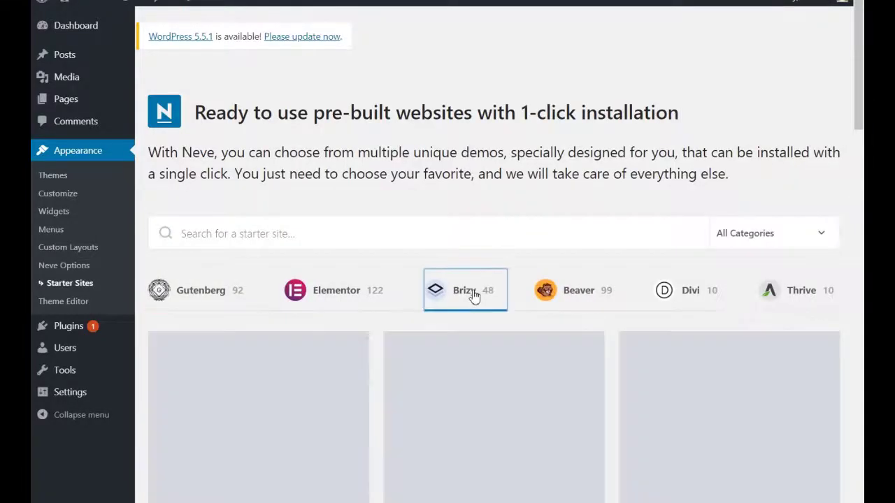
scroll(860, 126, down, 4)
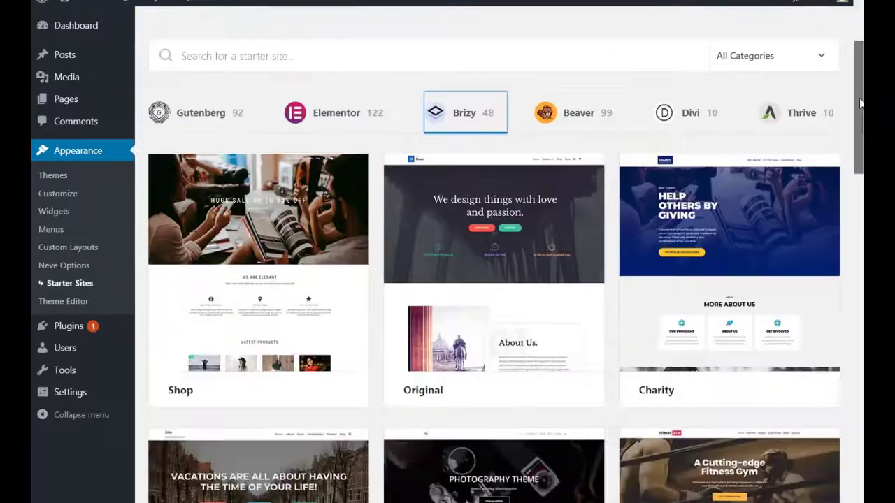
scroll(857, 133, down, 3)
scroll(856, 160, down, 2)
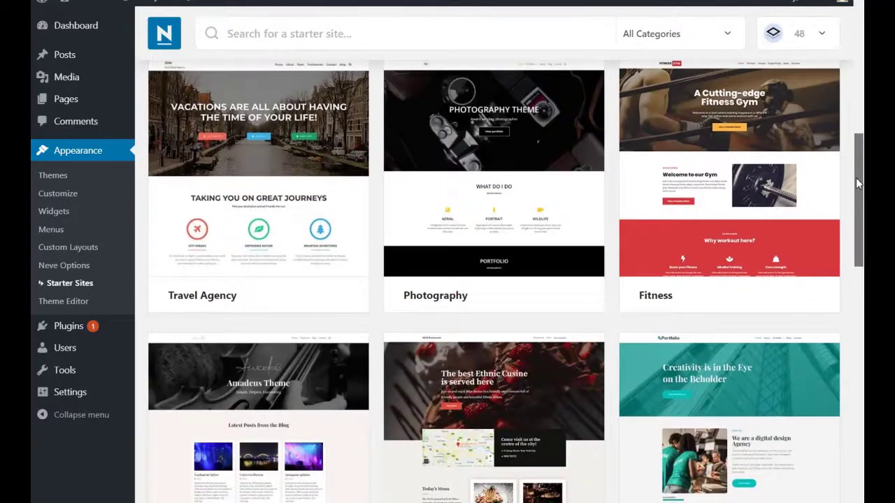
drag(857, 183, 858, 426)
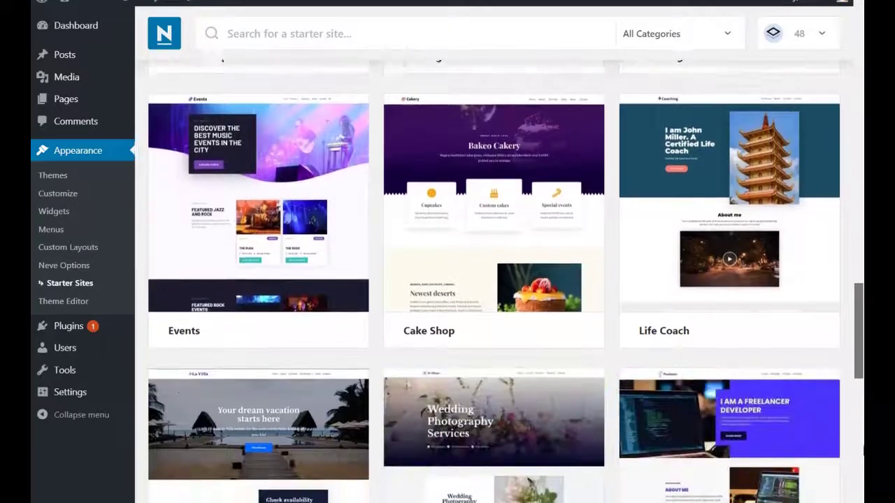
scroll(506, 280, down, 3)
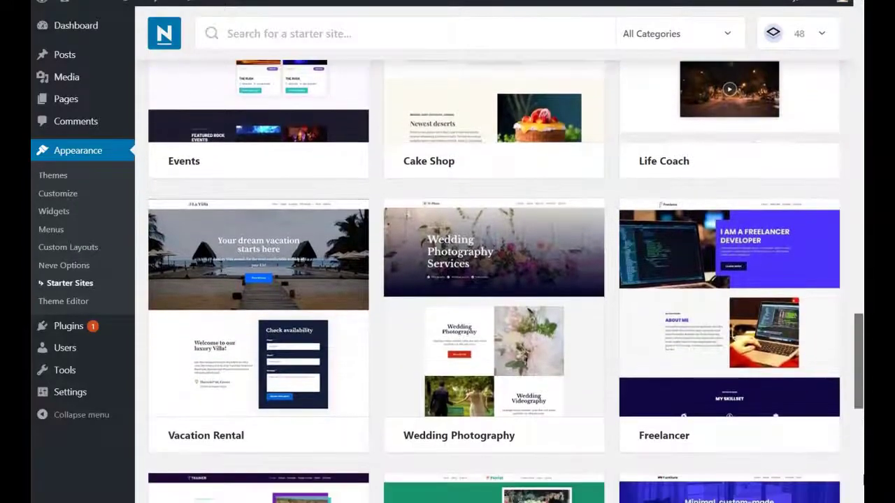
scroll(506, 280, down, 3)
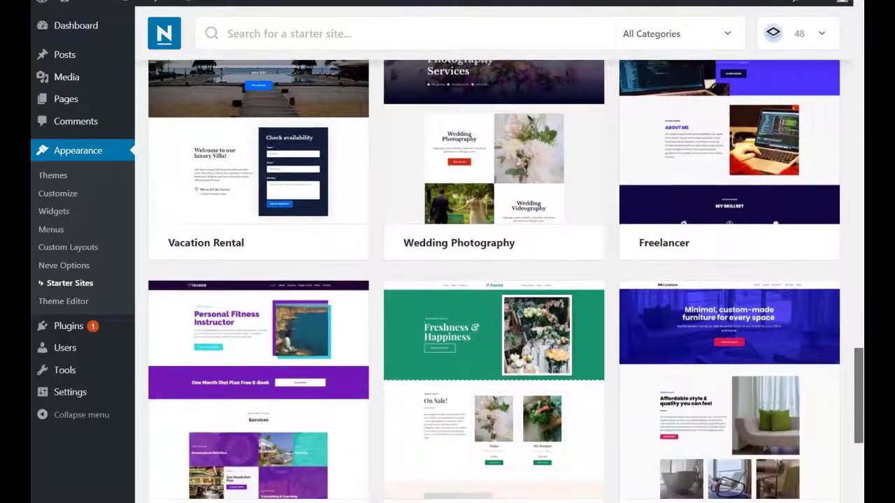
scroll(506, 280, up, 2)
scroll(506, 280, down, 3)
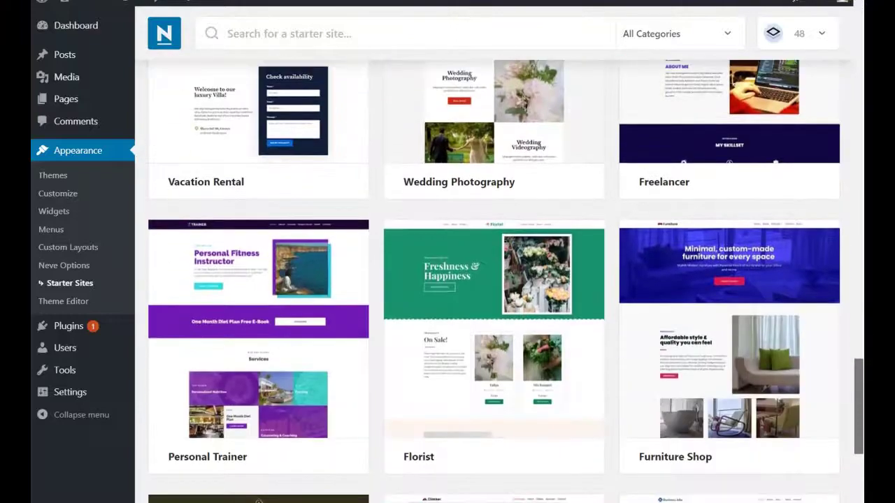
scroll(505, 279, down, 2)
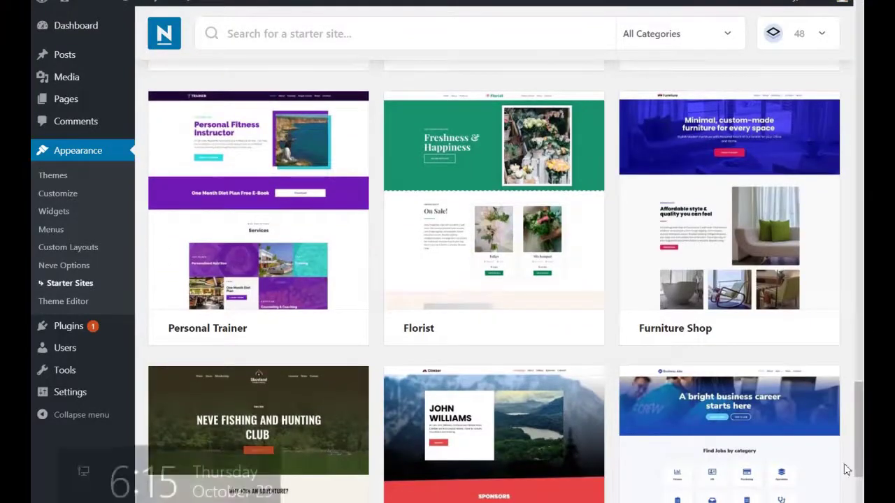
scroll(864, 469, down, 3)
scroll(864, 470, down, 1)
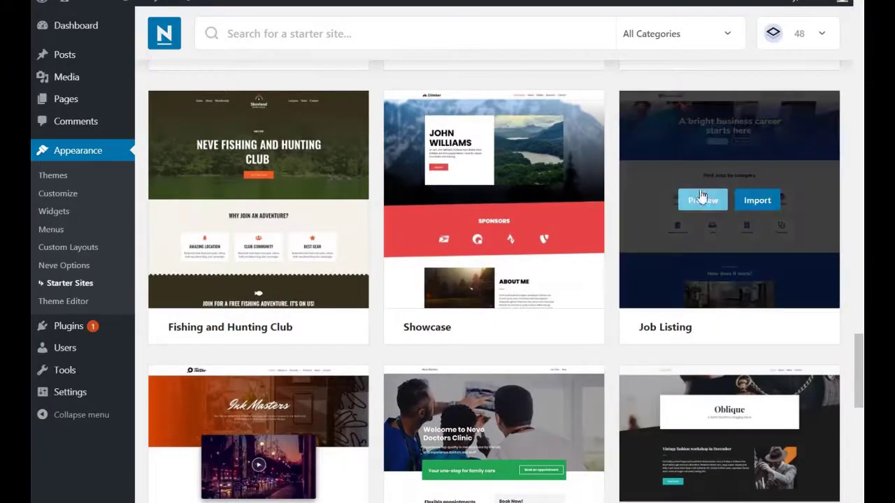
Step: Preview the Job Listing starter site and examine its home page and featured job listings
right_click(682, 198)
click(611, 362)
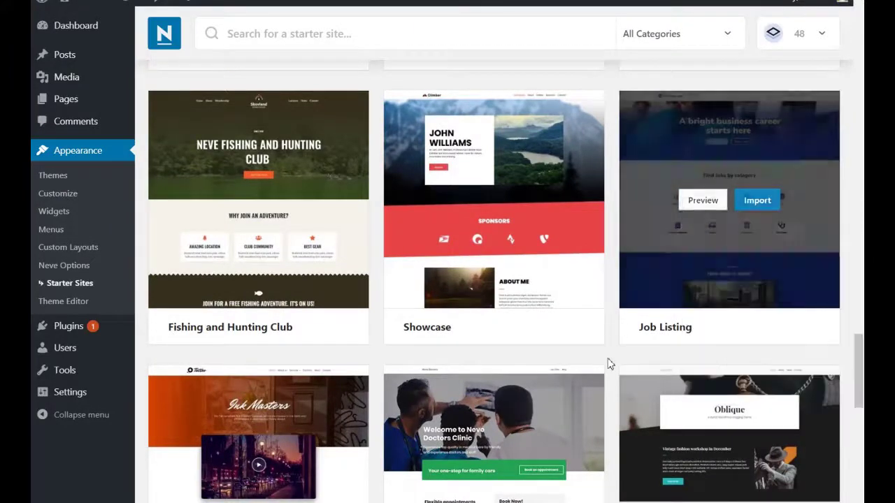
click(697, 201)
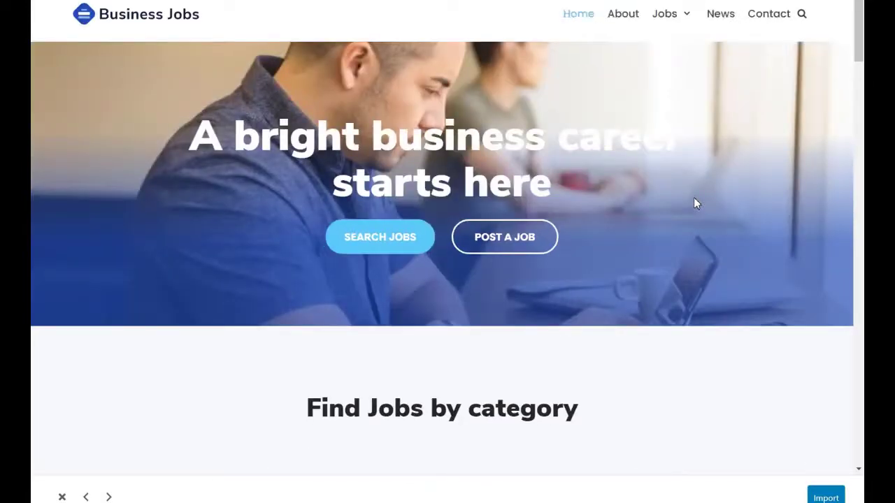
mouse_move(669, 10)
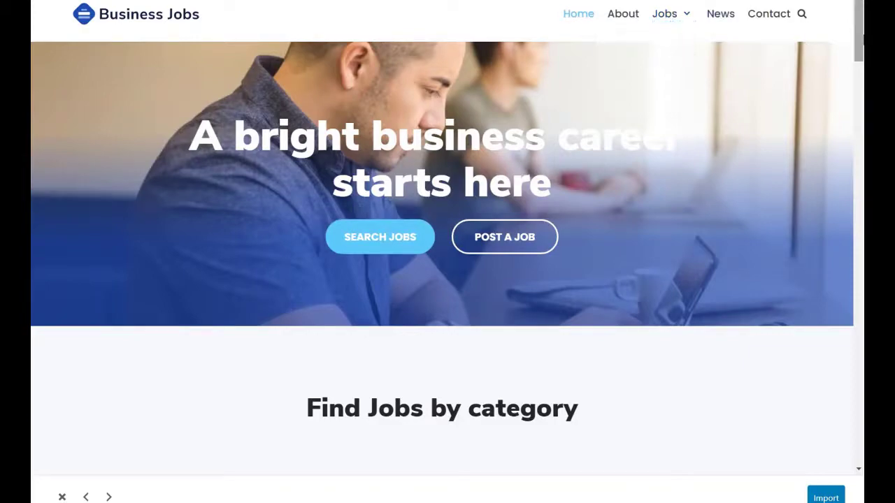
drag(860, 42, 848, 226)
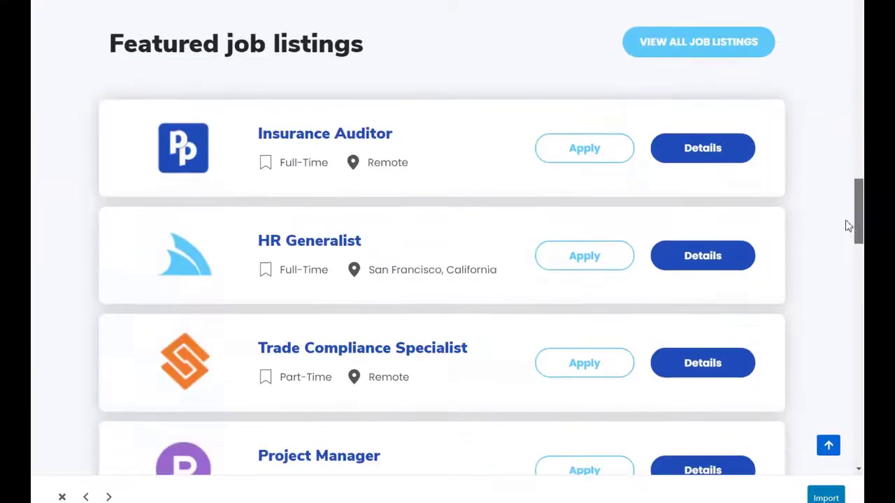
click(687, 148)
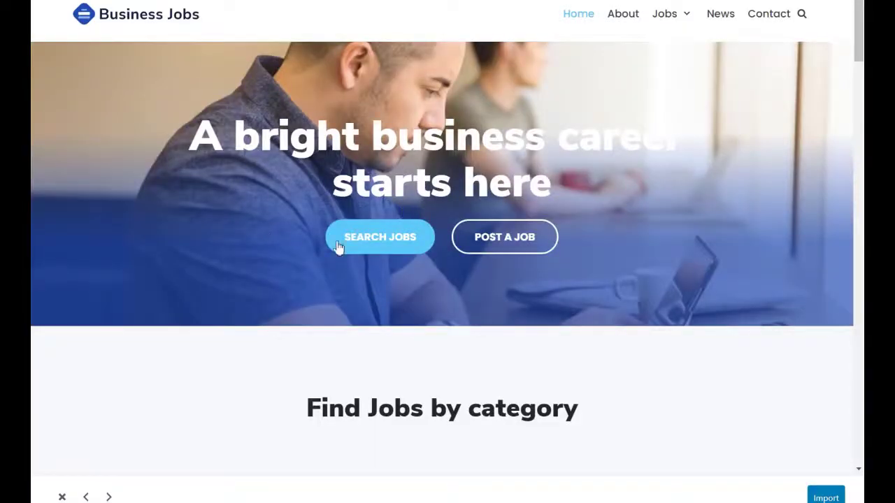
Step: View the Single Job page in the Job Listing demo and look through its job details
mouse_move(669, 20)
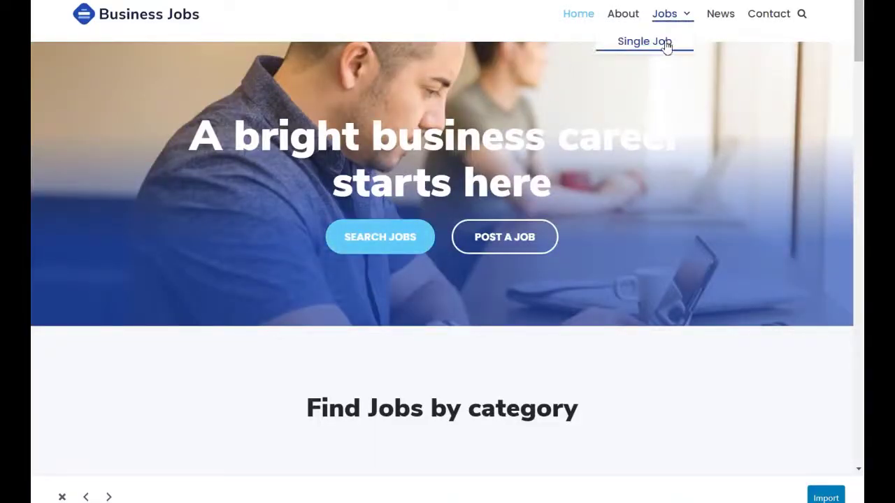
click(664, 44)
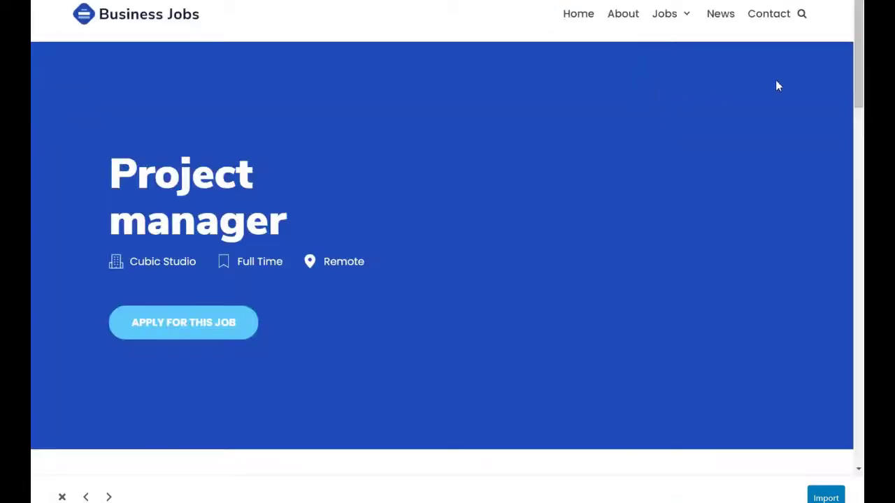
scroll(838, 91, down, 1)
scroll(853, 98, down, 2)
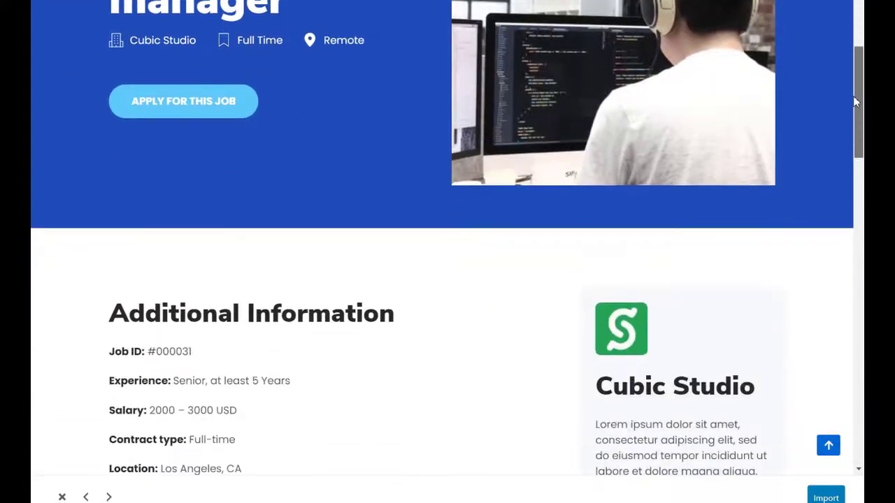
drag(852, 102, 858, 55)
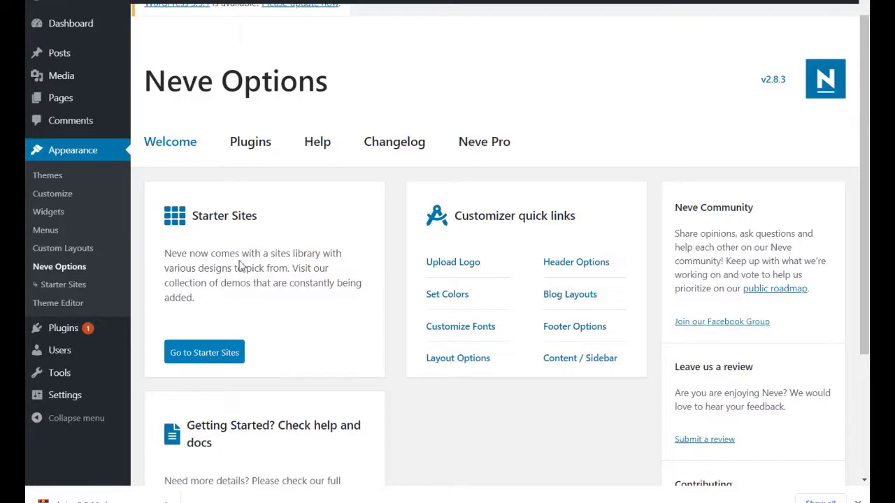
Step: Delete the Akismet Anti-Spam and Hello Dolly plugins from the installed plugins
click(62, 330)
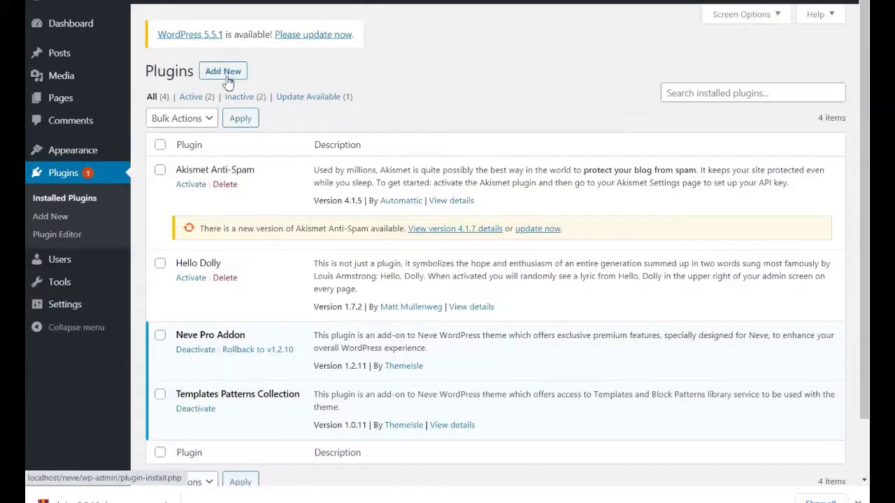
click(225, 184)
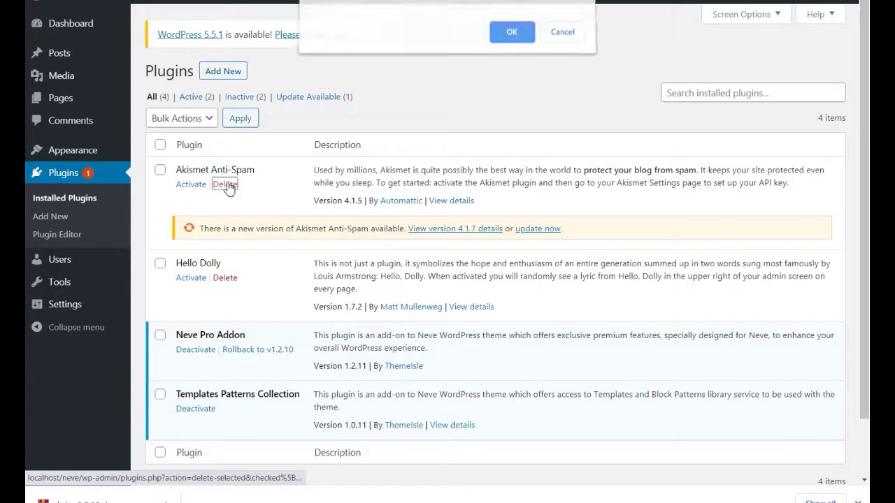
click(520, 39)
click(225, 210)
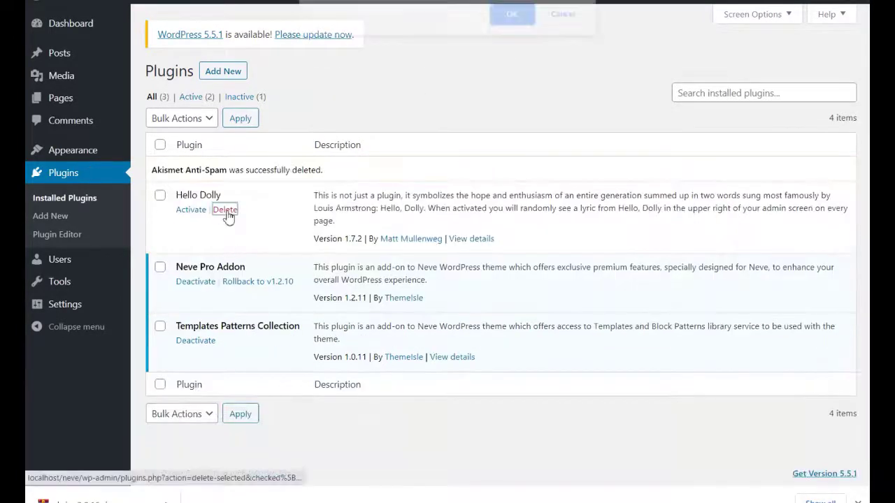
click(511, 24)
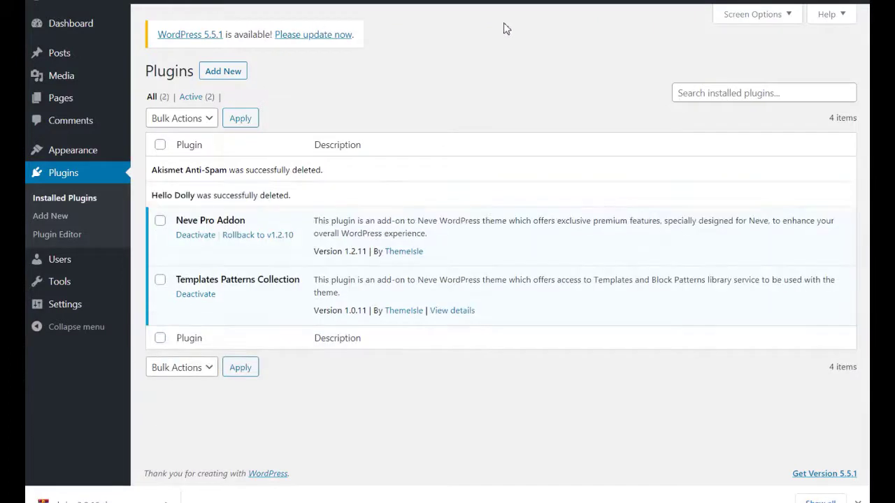
Step: Install and activate the Brizy plugin from the downloaded brizy.2.0.16.zip, and dismiss its rating request
click(221, 72)
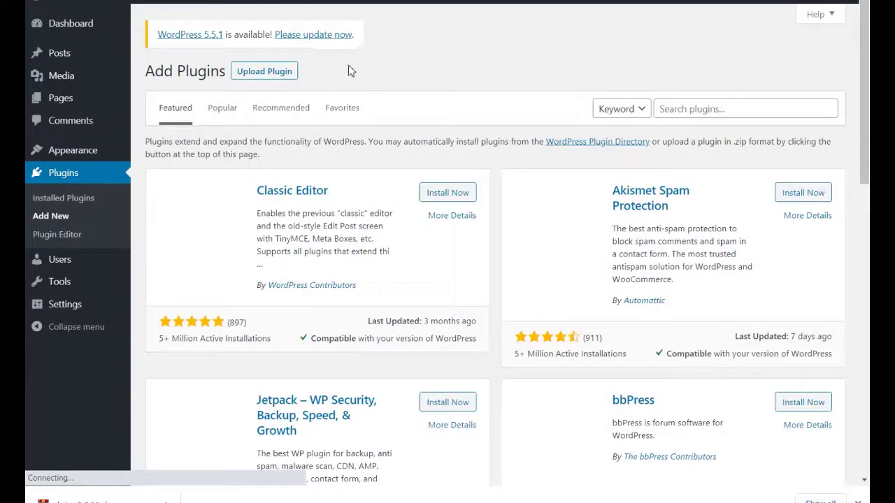
click(264, 70)
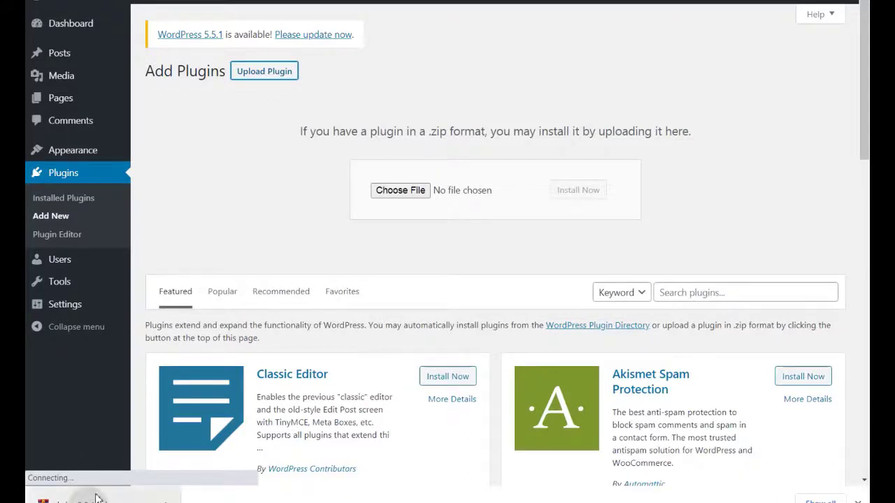
drag(77, 498, 454, 199)
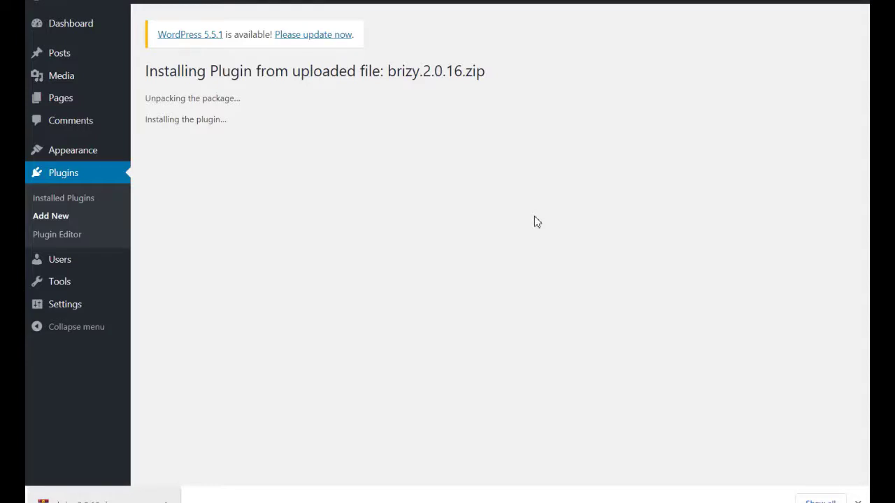
click(183, 173)
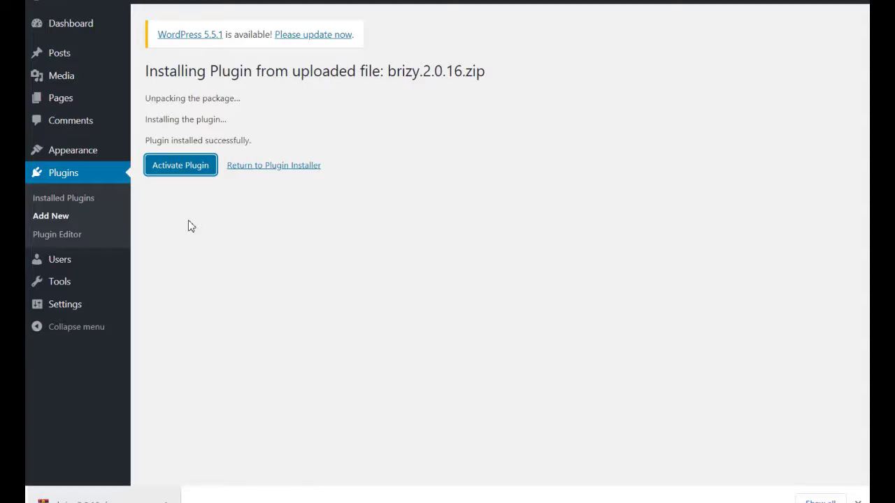
key(Return)
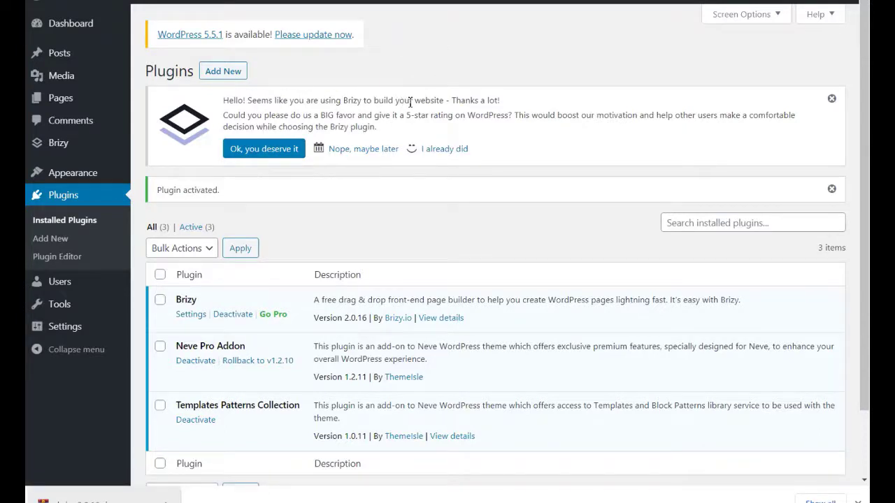
click(439, 153)
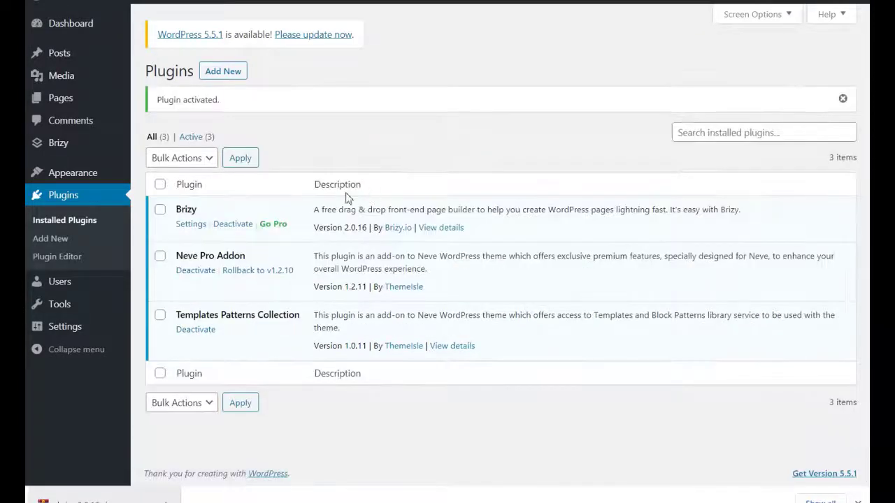
Step: Look through Brizy's maintenance mode, role manager and general settings
click(272, 226)
click(190, 225)
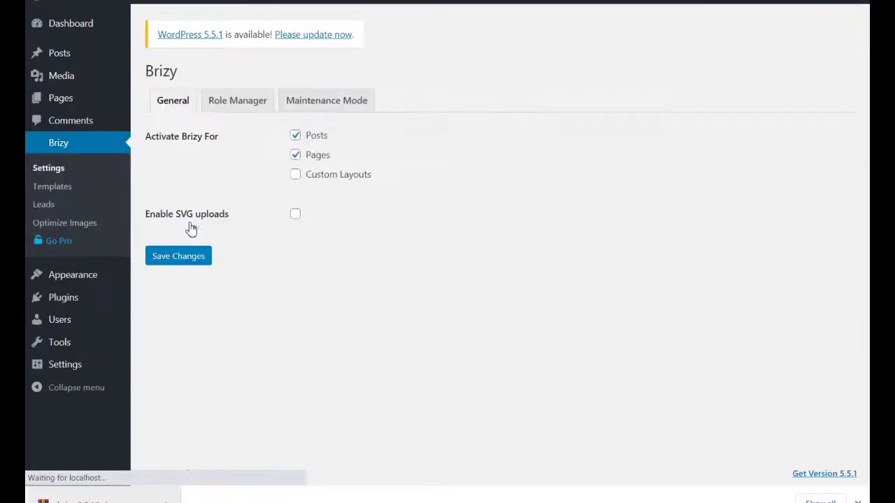
click(326, 101)
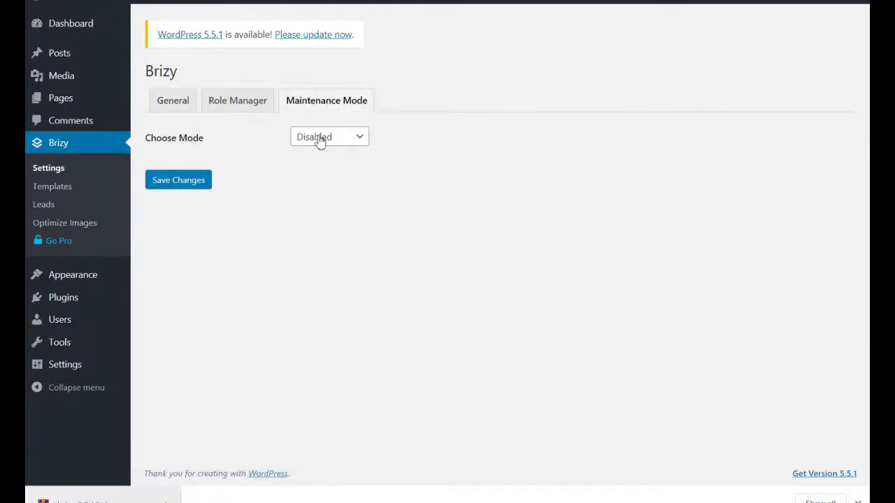
click(320, 139)
click(245, 172)
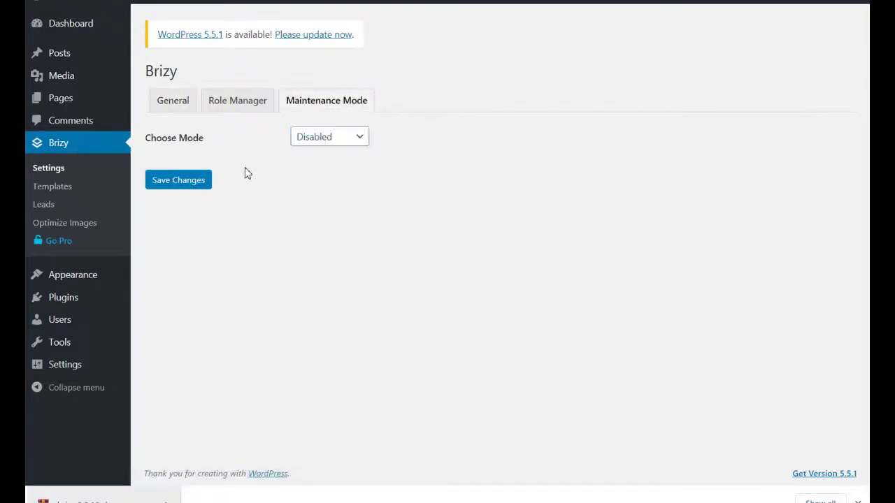
click(249, 101)
click(170, 103)
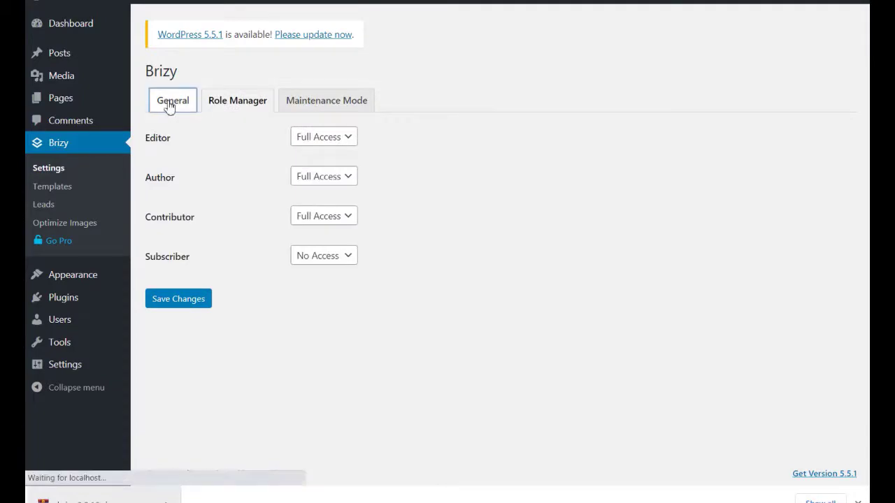
Step: Open the Brizy Pro pricing page and dismiss the newsletter sign-up popup
click(61, 243)
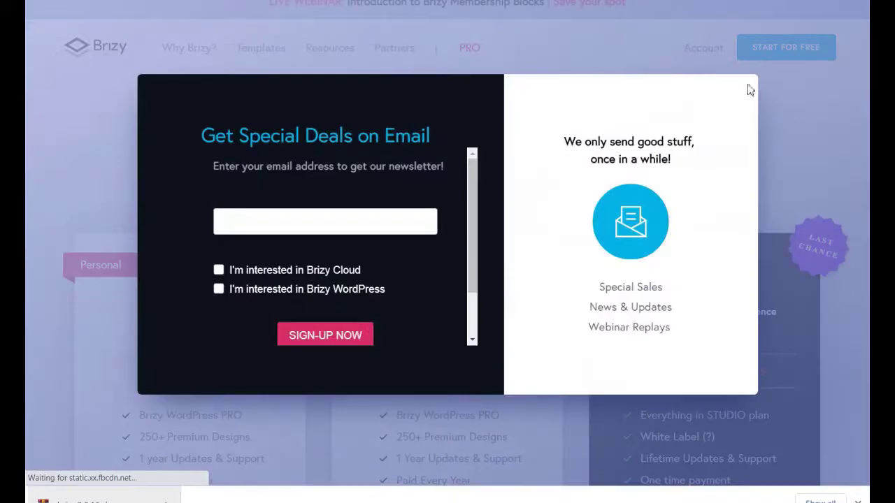
click(780, 98)
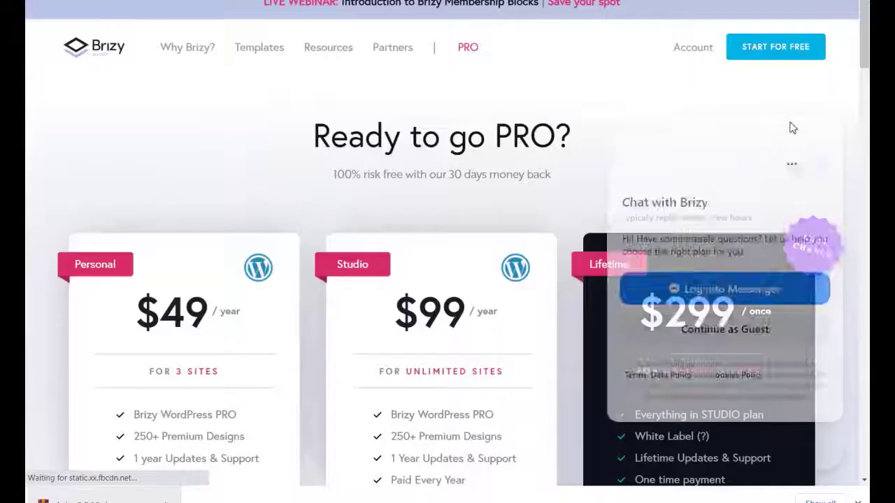
Step: Close the chat popup and look through the Personal, Studio and Lifetime plans on the Brizy Pro pricing page
click(819, 153)
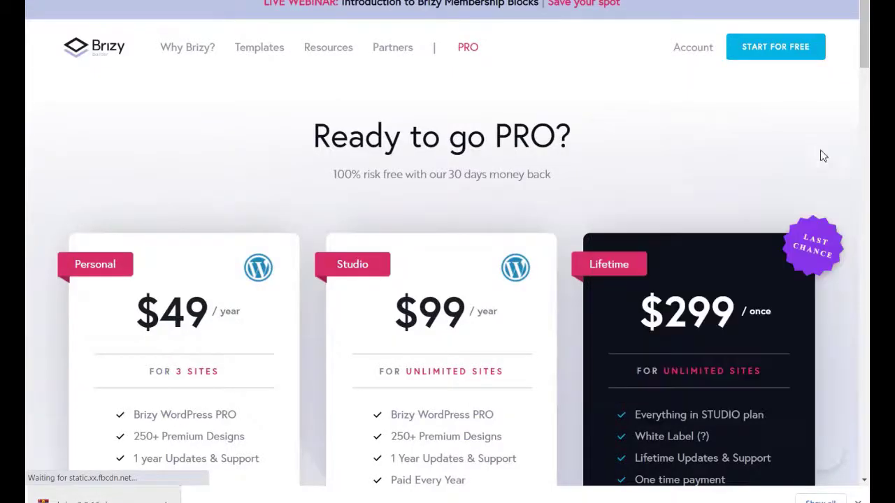
drag(865, 40, 867, 68)
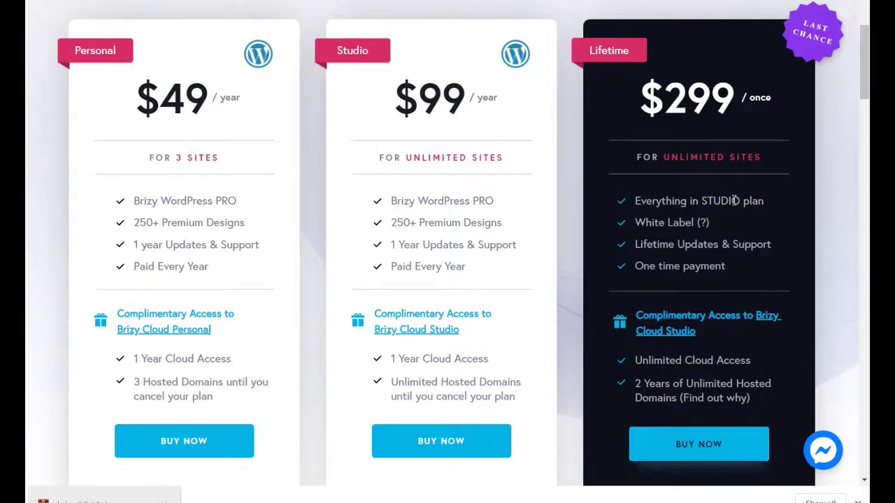
drag(864, 58, 865, 92)
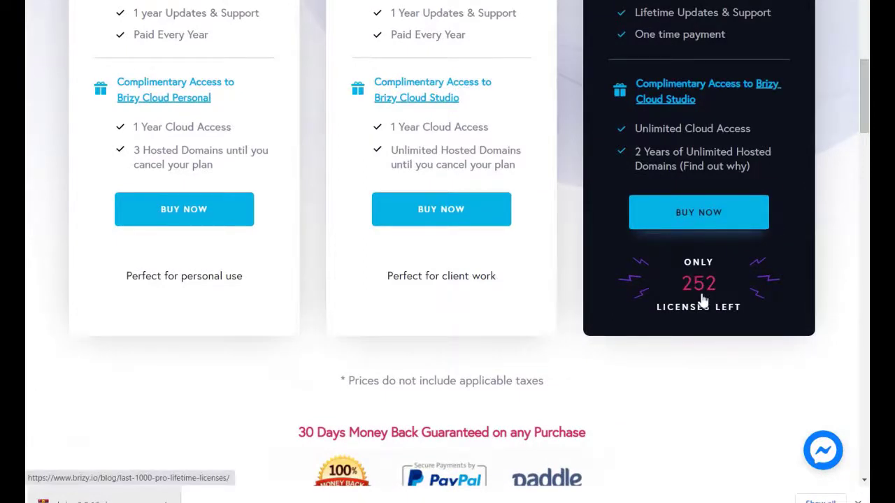
drag(865, 124, 866, 40)
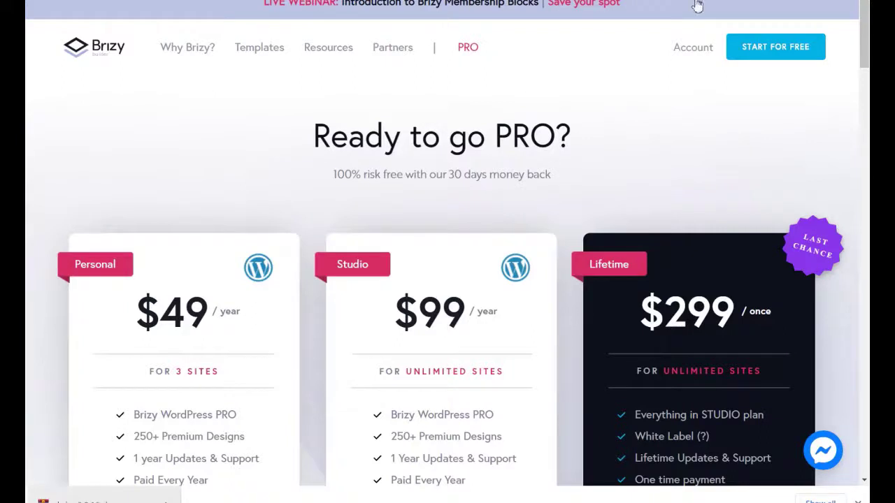
Step: Open the Brizy account dashboard, decline saving the password, and download Brizy Pro 2.0.8
click(695, 52)
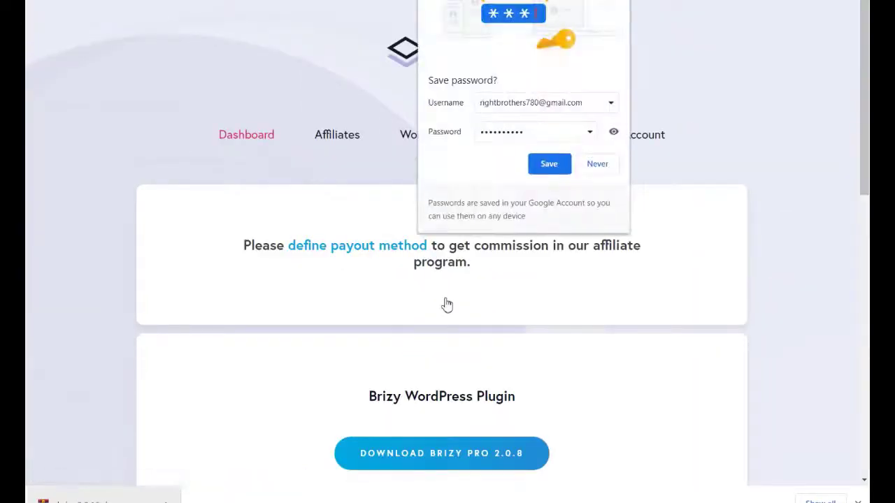
click(597, 162)
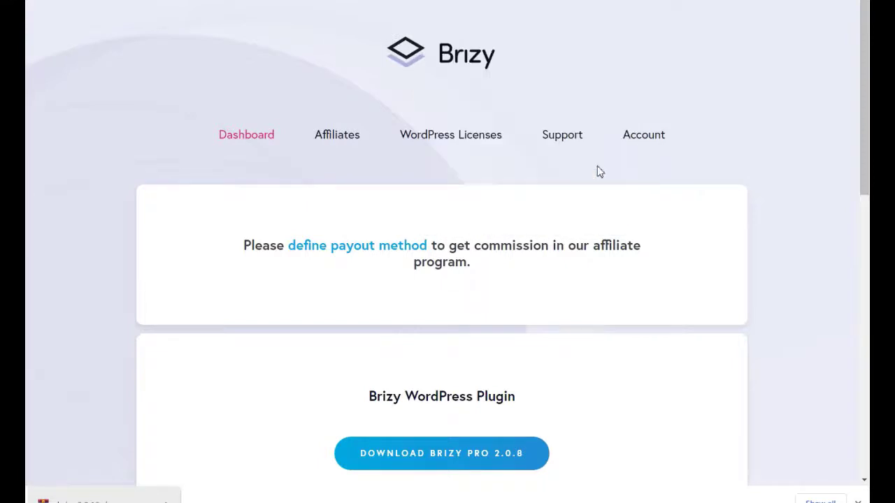
scroll(860, 141, down, 2)
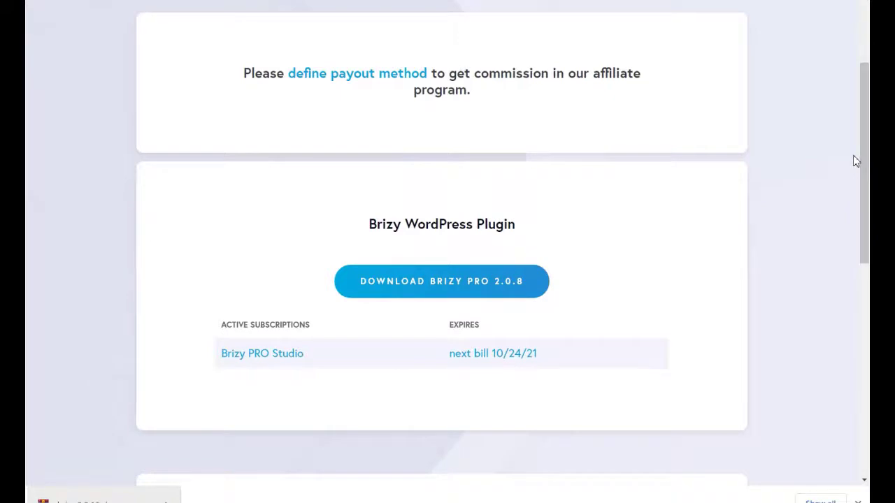
click(464, 288)
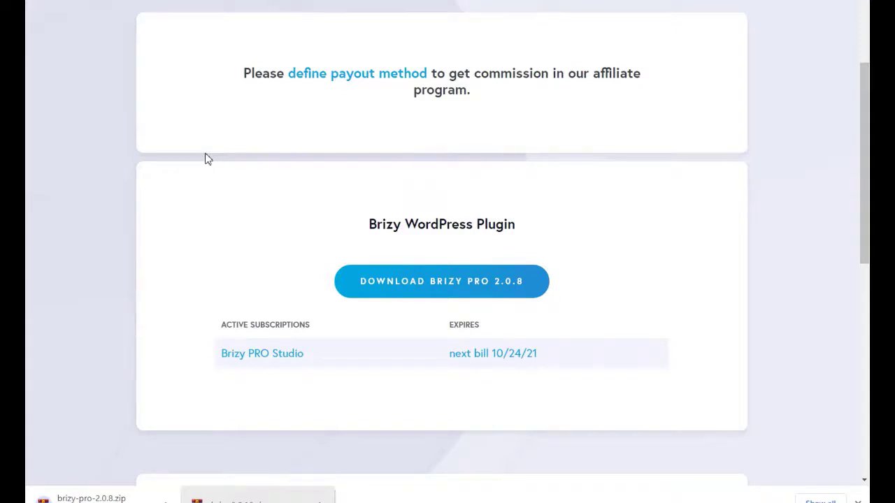
Step: Review the account's subscriptions and WordPress licenses, and log out of the Brizy account
scroll(865, 285, down, 4)
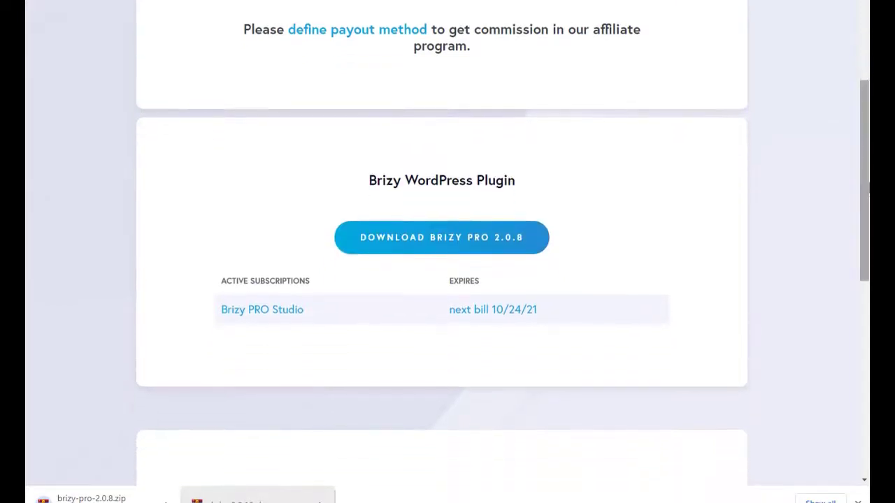
drag(866, 286, 833, 385)
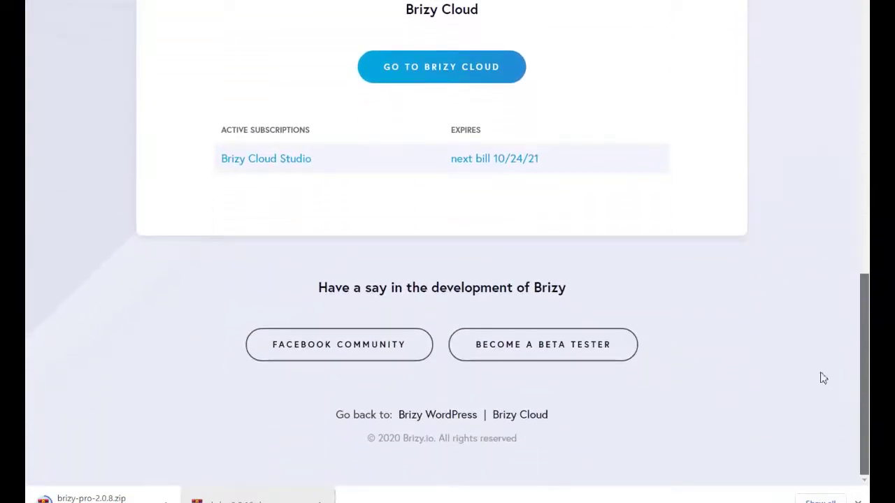
scroll(819, 376, up, 15)
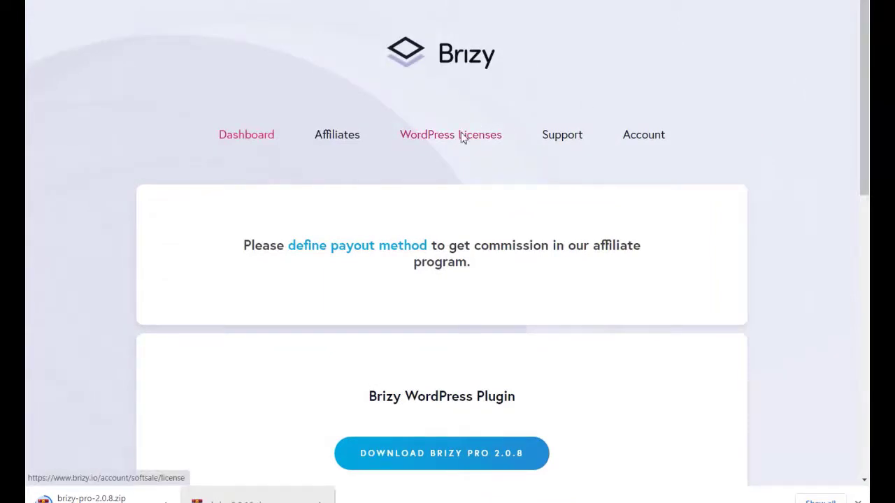
click(462, 138)
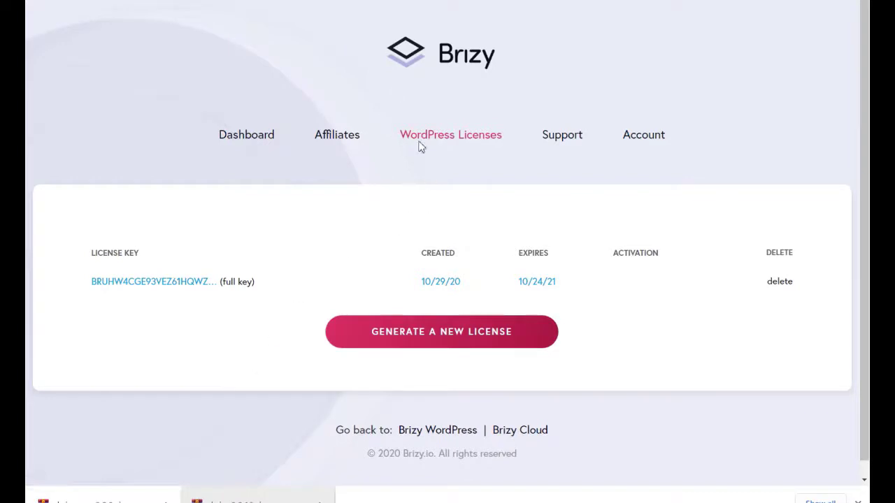
mouse_move(629, 144)
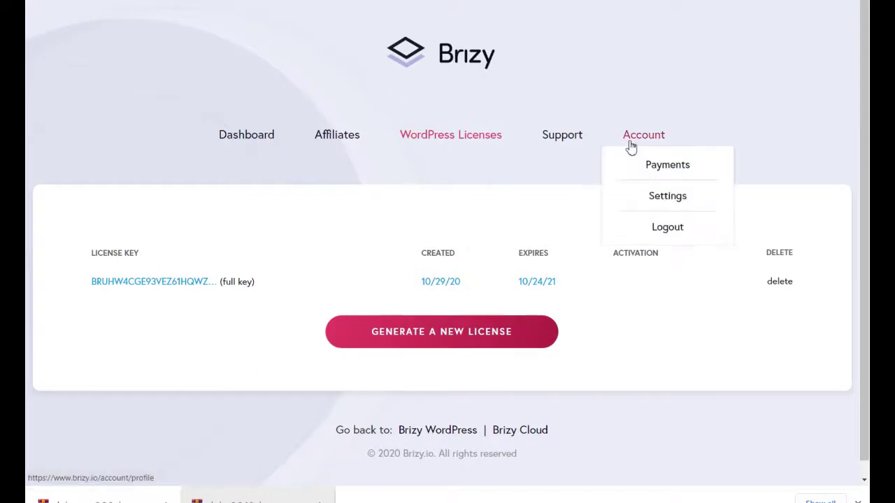
click(665, 234)
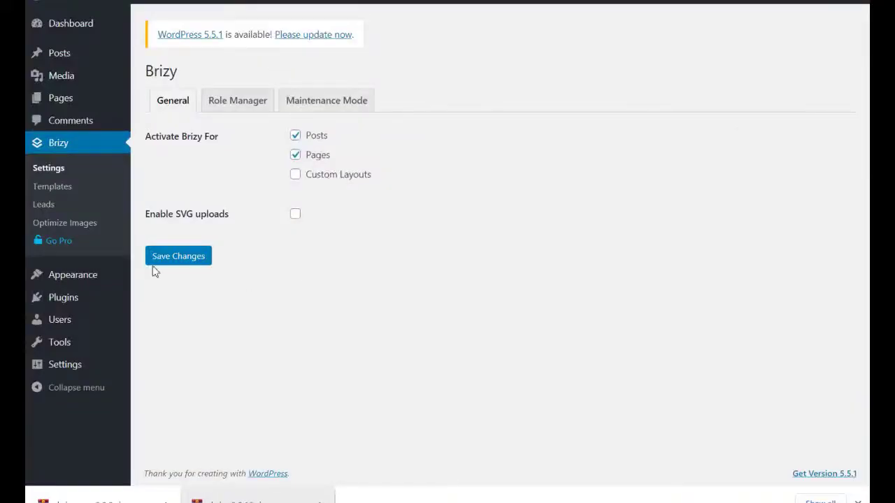
Step: Upload the downloaded brizy-pro-2.0.8.zip as a new WordPress plugin and install it
click(75, 306)
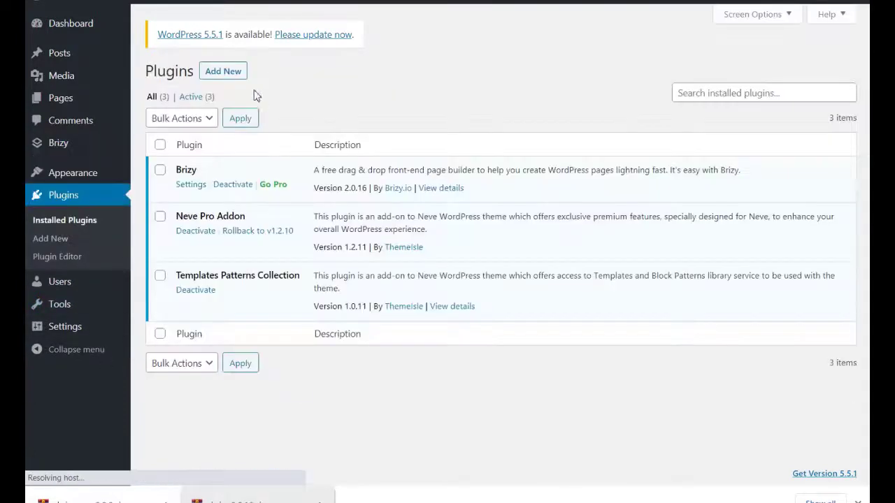
click(225, 76)
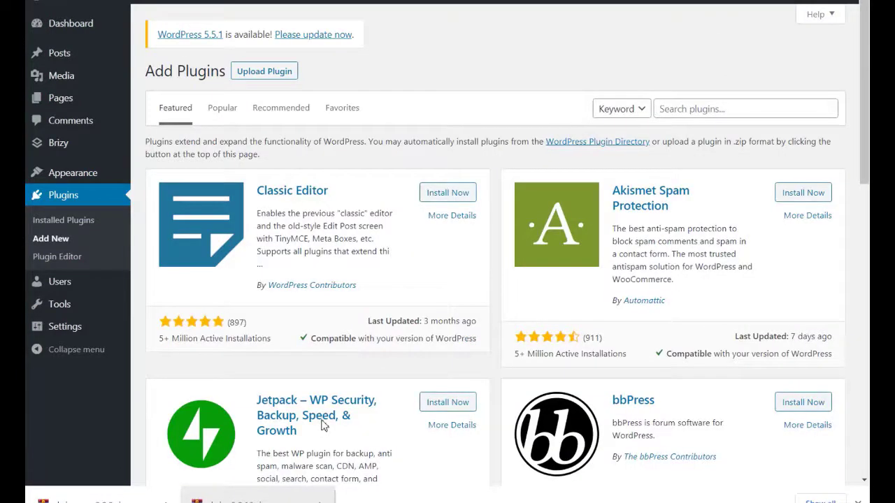
click(261, 81)
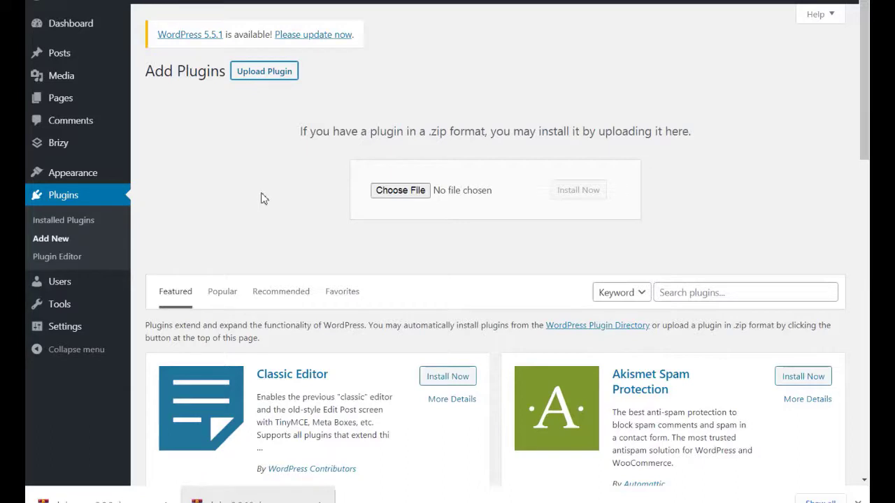
drag(105, 498, 454, 196)
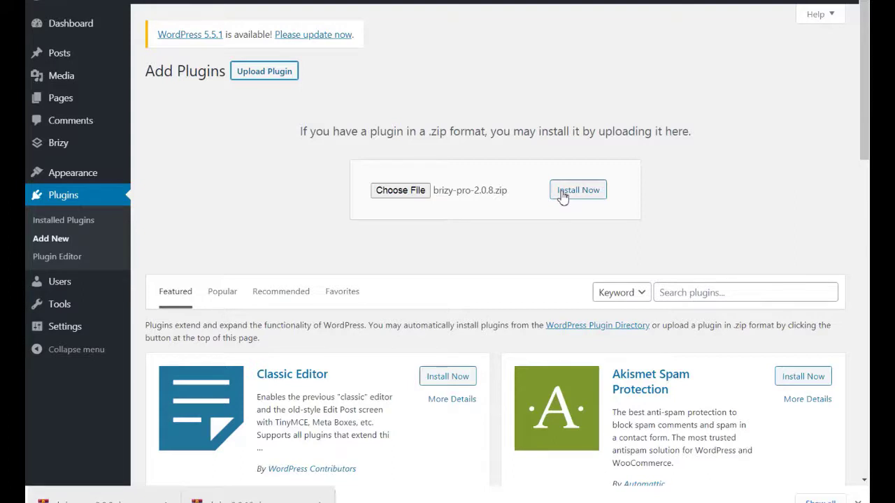
click(562, 196)
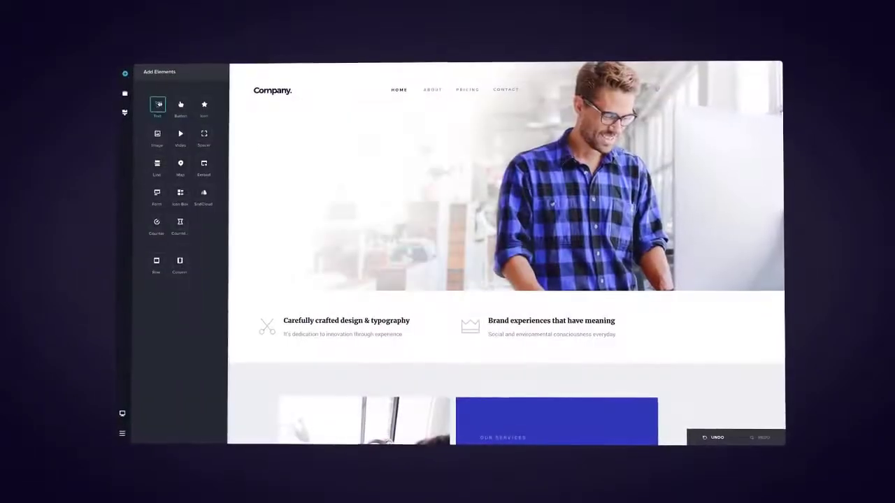
Step: Enter the hero heading "Strenghten your Brand Reputation" and colour its first line dark navy
text(Strenghten your Brand )
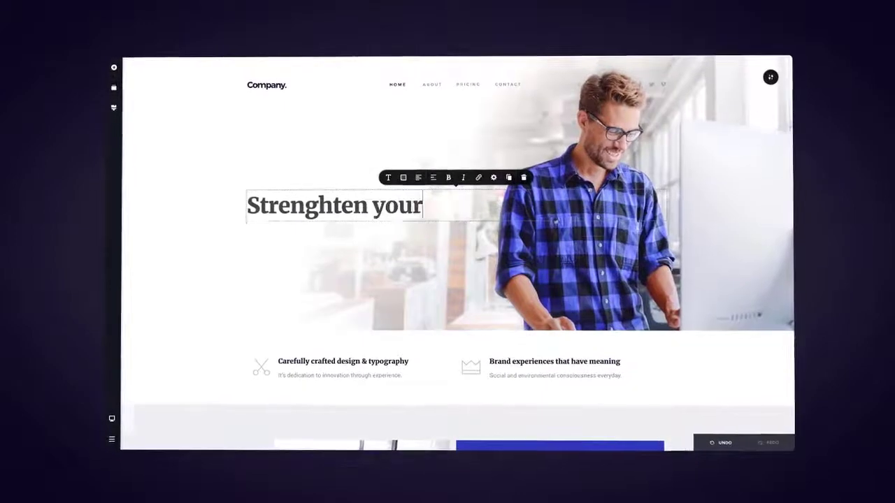
text(Reputation)
click(402, 177)
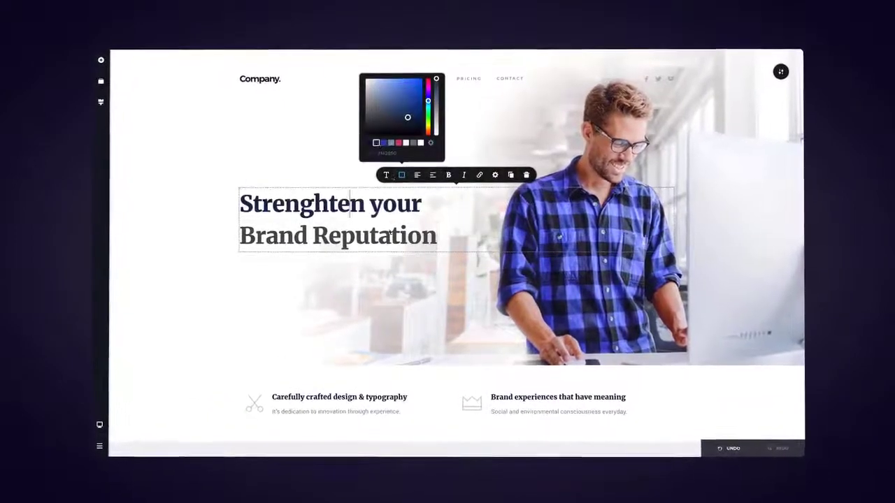
Step: Restyle the "Brand Reputation" line of the heading with a lighter weight, red colour and italics
click(388, 177)
click(439, 124)
click(401, 174)
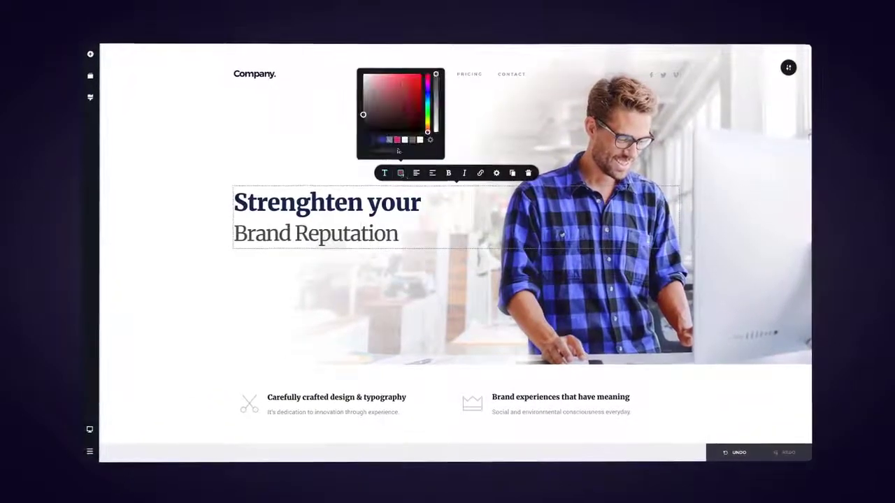
click(420, 88)
click(464, 174)
Step: Add a text element below the heading reading "We are marketing & finance wizards. Let us help you grow!"
click(88, 53)
drag(136, 100, 335, 316)
text(We are marketing & finance wizards. Let us help you grow!)
click(467, 291)
click(416, 189)
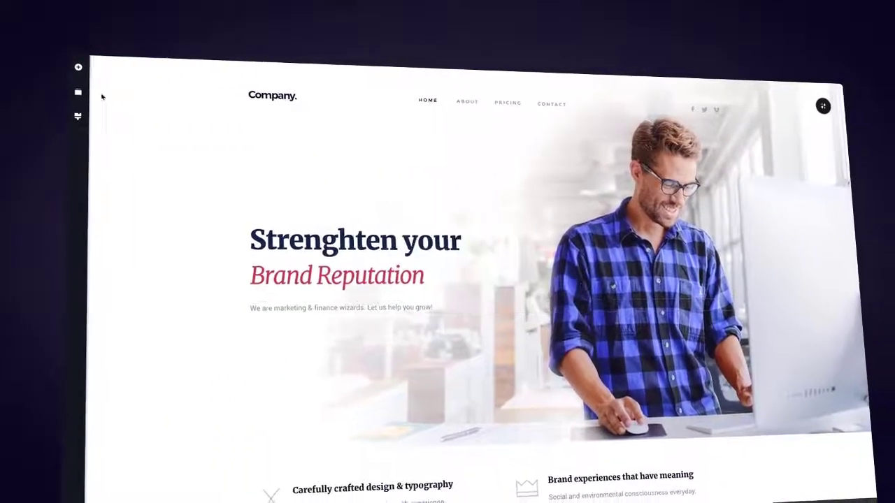
Step: Add a button below the hero text, label it "TRY IT NOW" and remove its arrow icon
click(86, 60)
drag(150, 108, 293, 325)
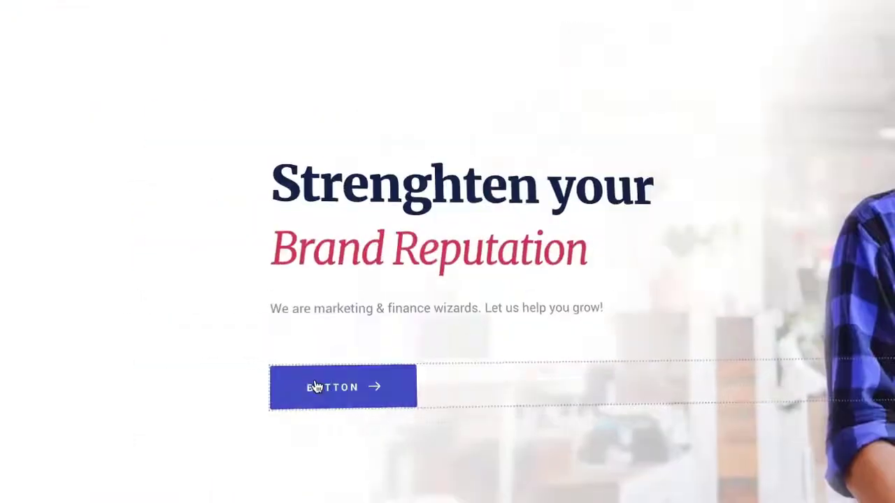
double_click(266, 347)
text(TRY IT NOW)
click(224, 335)
click(244, 119)
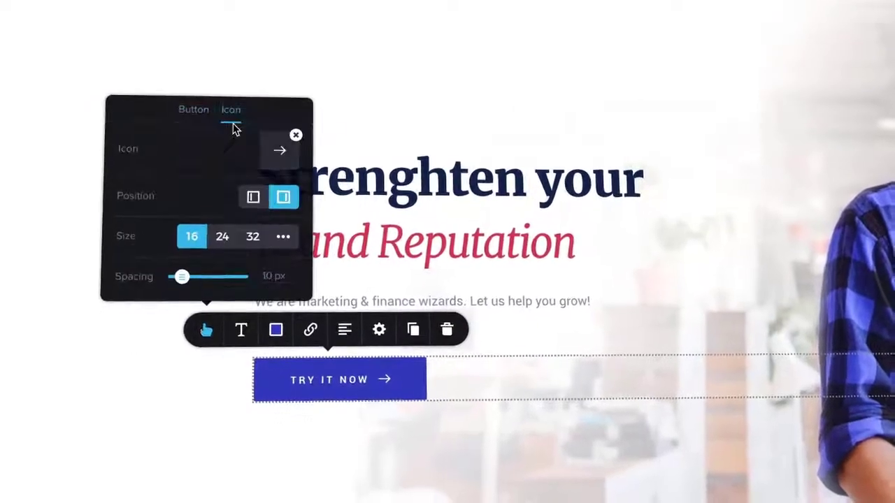
click(295, 135)
Step: Duplicate the TRY IT NOW button, give the copy dark text and no fill, and adjust its spacing
click(408, 323)
click(425, 316)
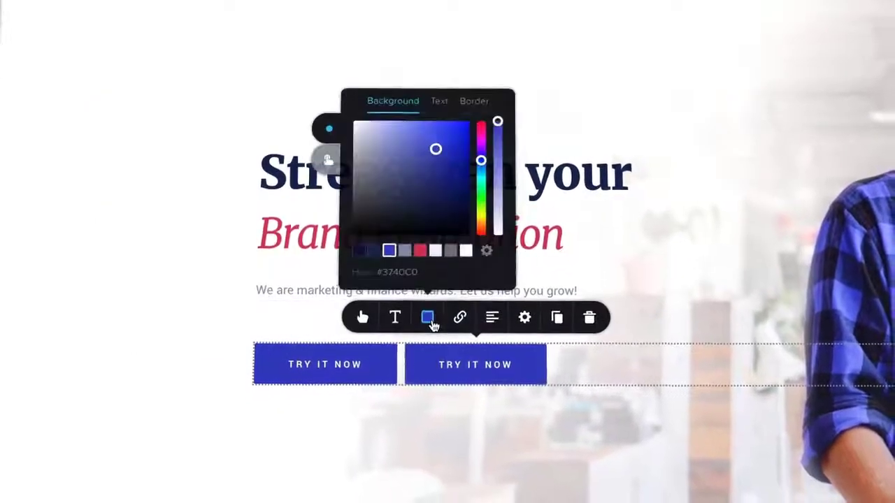
click(436, 102)
click(361, 315)
click(427, 152)
drag(340, 262, 350, 261)
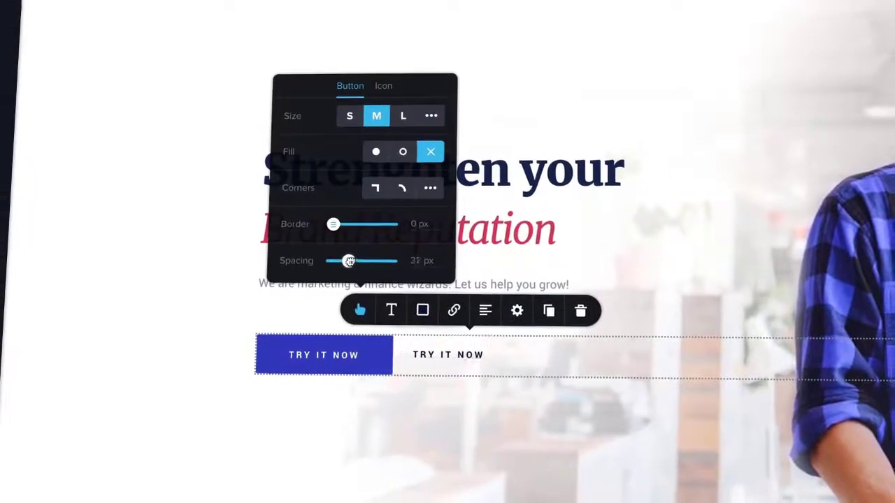
Step: Search the glyph icons for "play" and assign the circled play icon to the second hero button
click(384, 85)
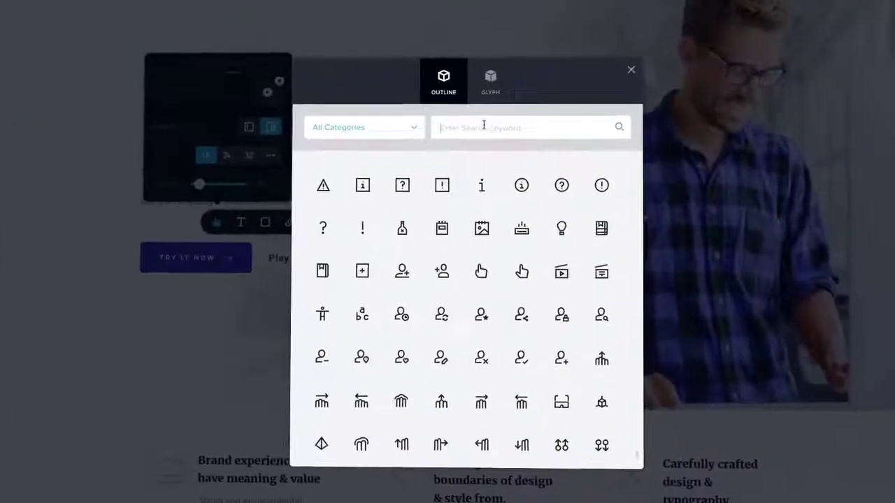
text(play)
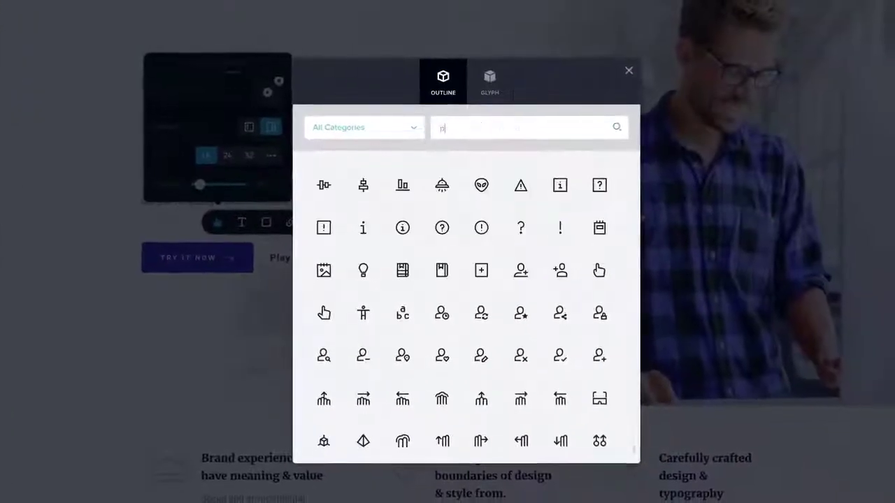
click(490, 81)
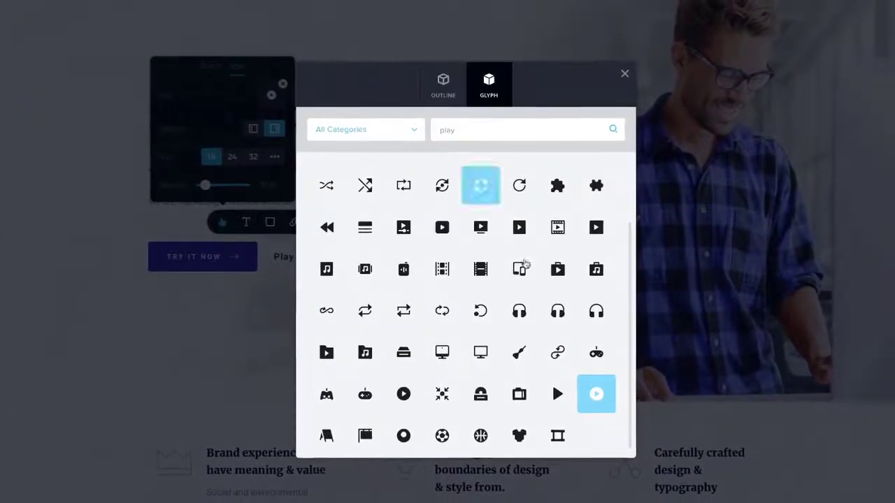
click(596, 395)
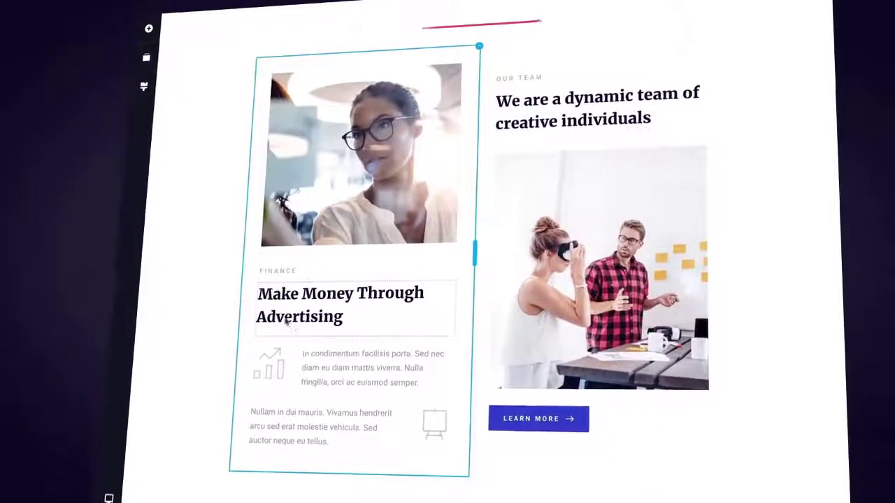
Step: Swap the two columns' headings, move the portrait photo below the Finance text, and move the easel icon text under the team photo
drag(340, 300, 531, 175)
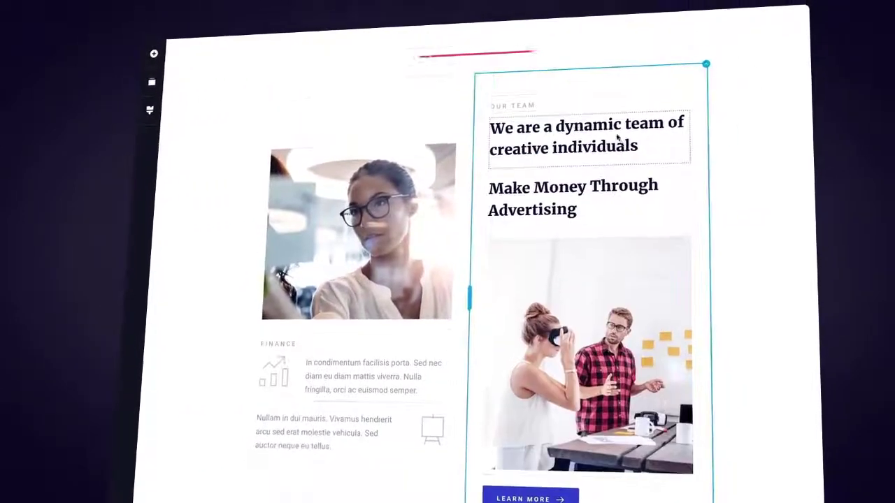
drag(559, 140, 471, 84)
drag(359, 240, 333, 483)
drag(332, 257, 559, 444)
Step: Duplicate the LEARN MORE button, move the copy above the portrait photo, and widen the column containing that photo
click(511, 411)
click(546, 367)
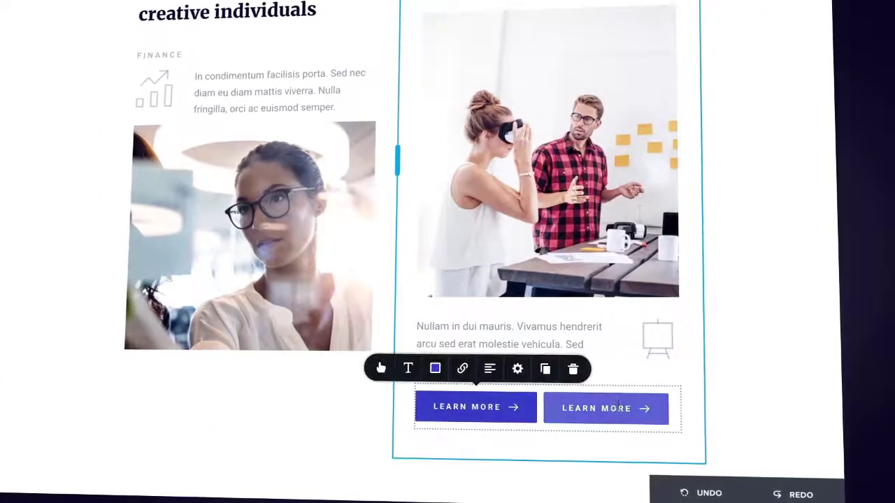
drag(601, 408, 200, 145)
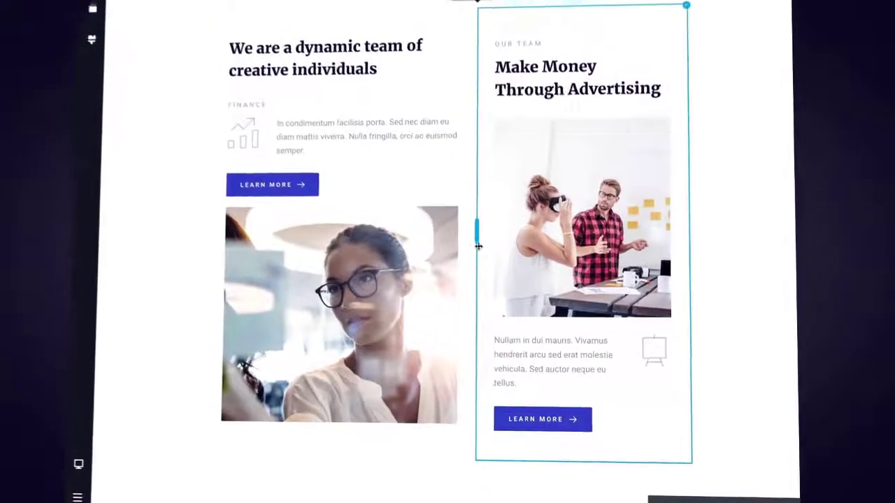
drag(478, 246, 486, 238)
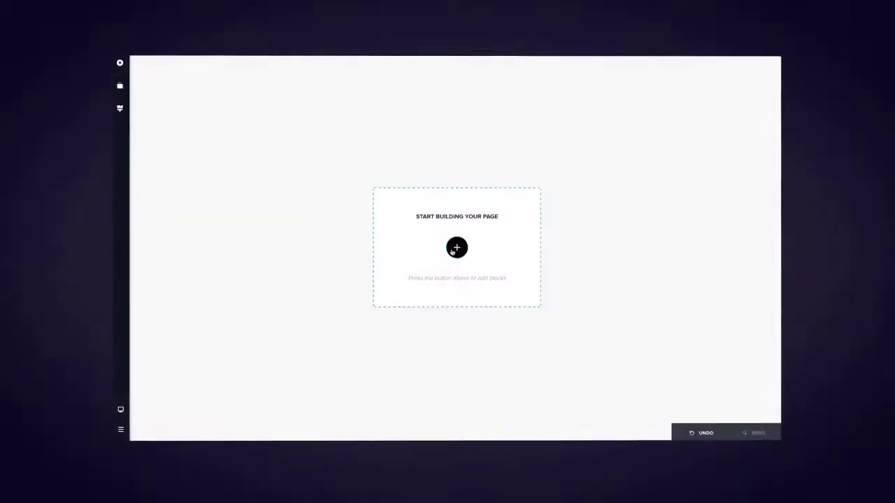
Step: Start the empty page with the light "Build Websites Fast & Easy" block from the block library
click(456, 249)
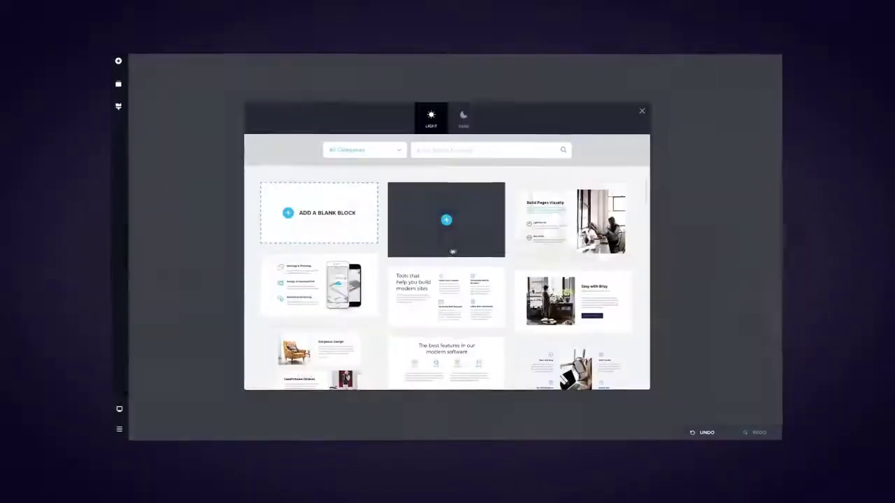
scroll(510, 234, down, 10)
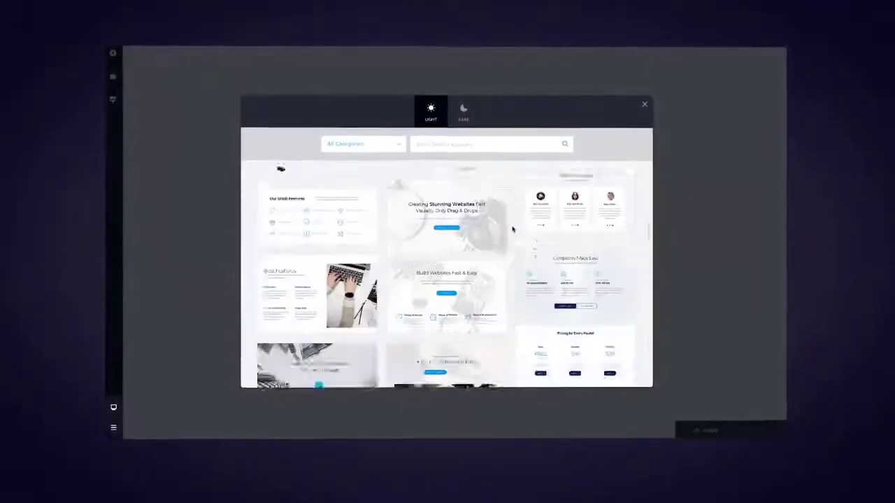
click(483, 202)
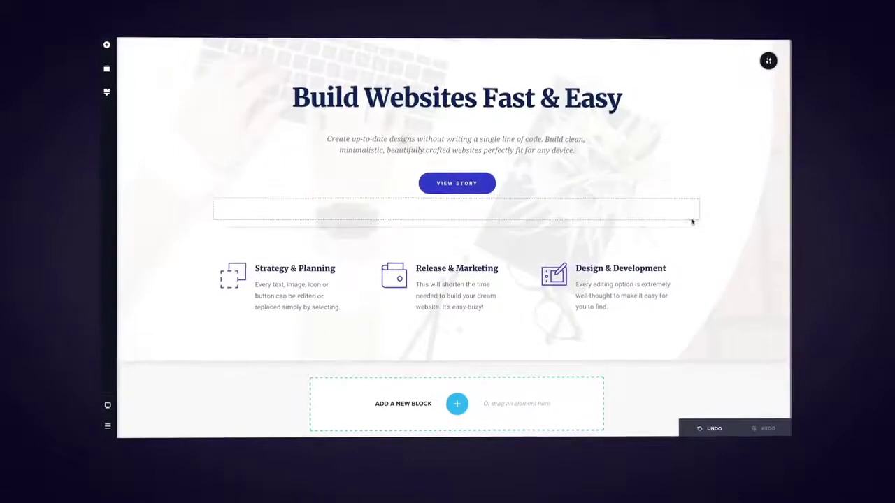
Step: Compare the light and dark versions in the block library and add the dark "Meet Our Team" block below the hero
scroll(706, 238, down, 1)
click(455, 392)
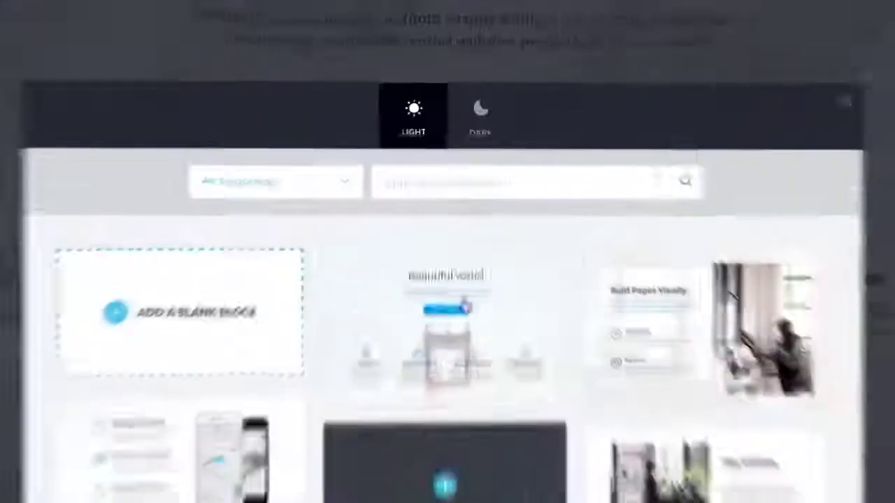
click(480, 112)
click(441, 111)
click(451, 110)
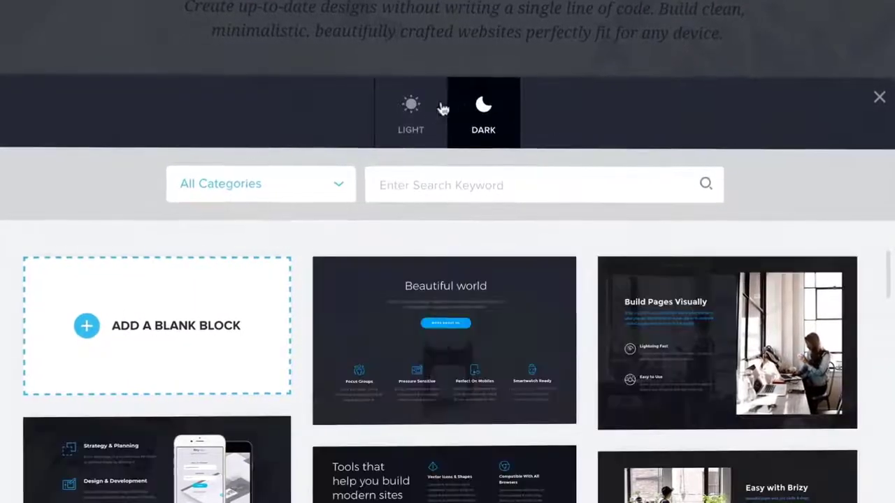
click(443, 108)
click(457, 108)
scroll(515, 195, down, 3)
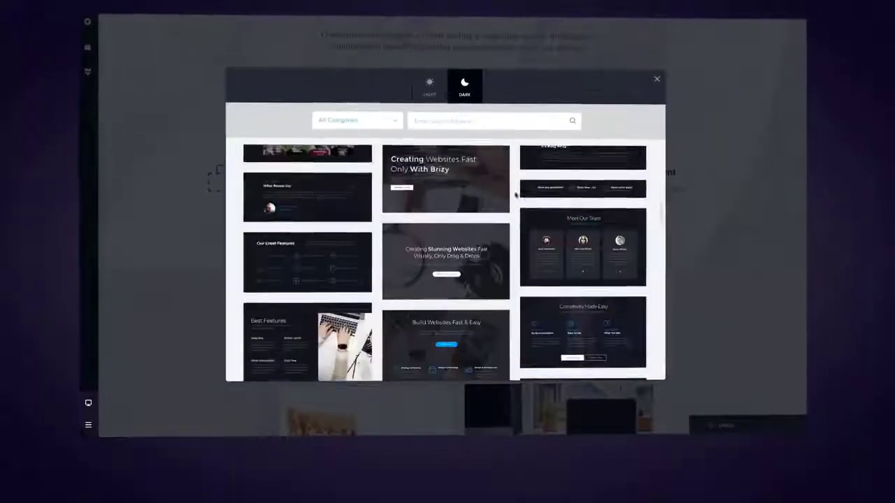
click(615, 230)
Step: Filter the block library by the Pricing category and add the light "Easy Brizy Pricing" block at the end of the page
scroll(683, 228, down, 10)
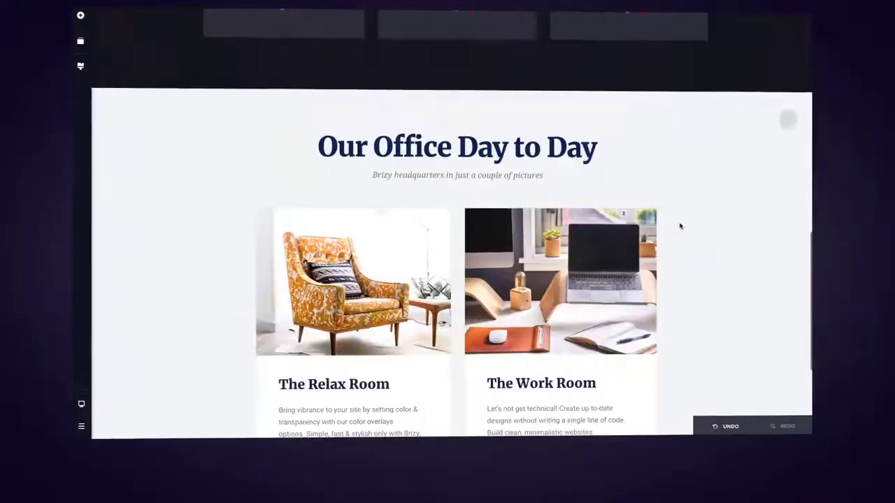
click(458, 394)
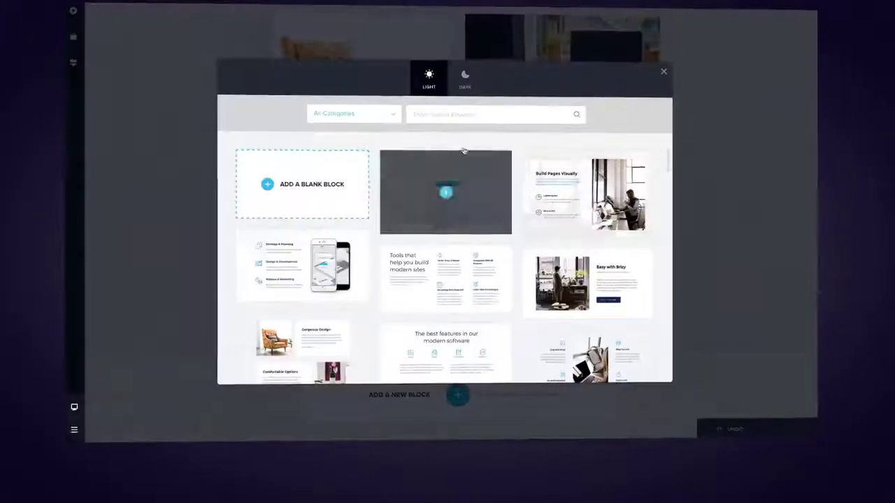
click(392, 116)
click(479, 153)
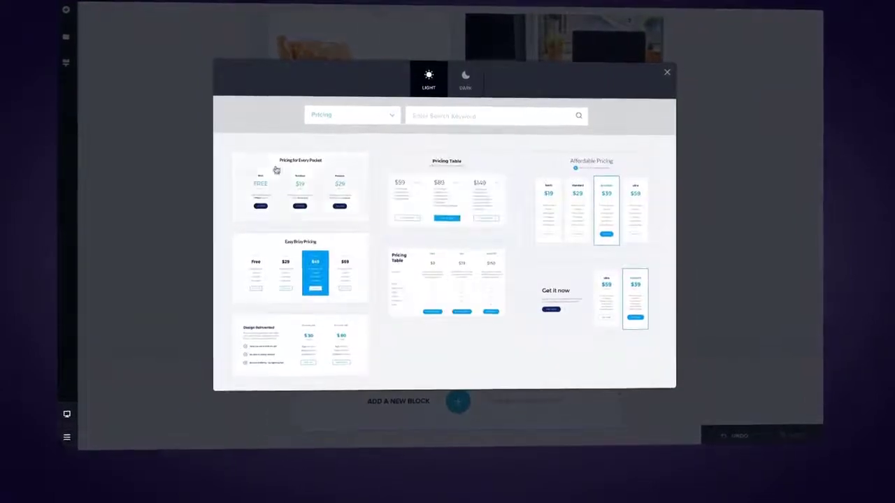
click(301, 267)
scroll(730, 333, up, 3)
scroll(730, 333, up, 10)
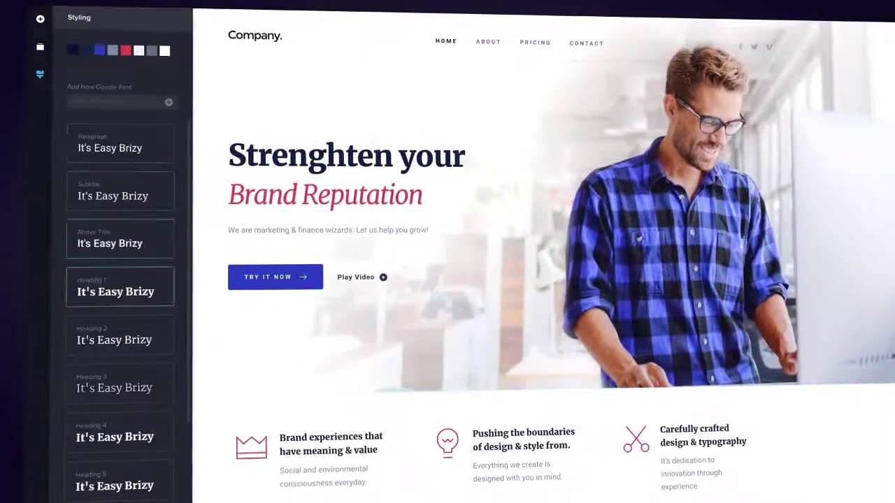
Step: Restyle the global heading typography, setting Heading 2 to Montserrat with a lighter weight and Heading 5 to a sans-serif font
click(120, 286)
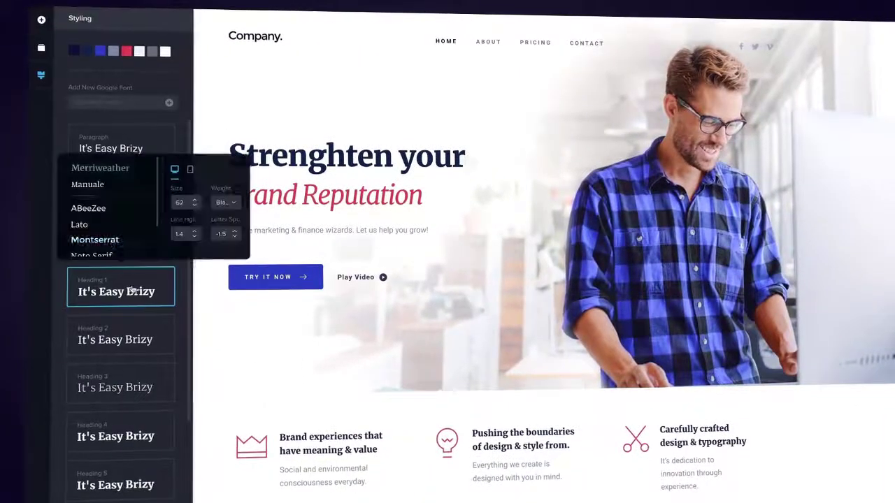
click(121, 339)
click(98, 244)
click(227, 245)
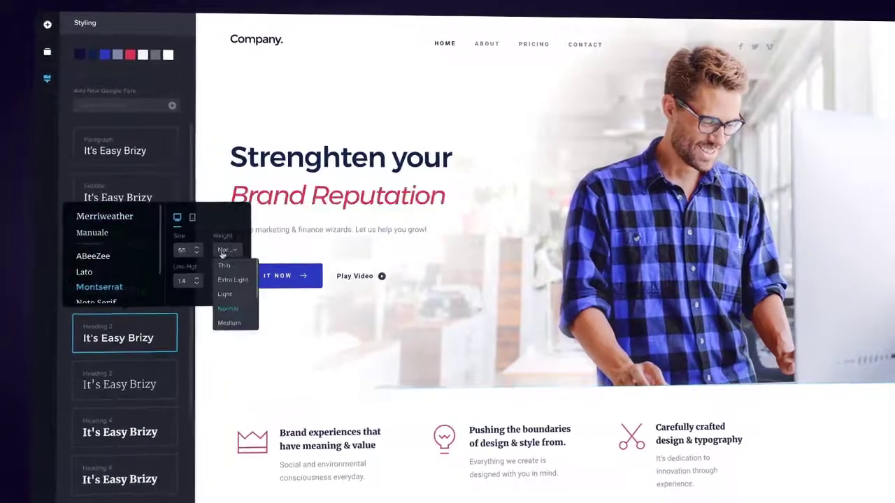
click(227, 280)
click(123, 475)
click(87, 409)
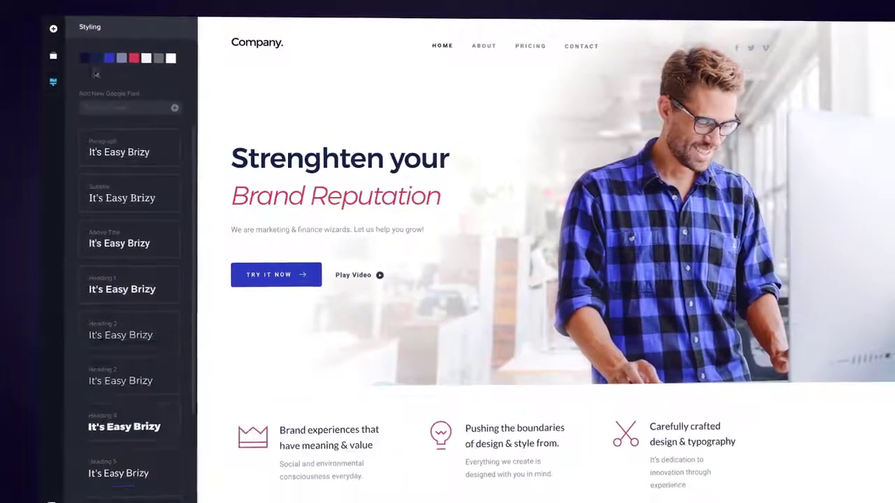
Step: Change the blue swatch of the global palette to lime green and pick a new shade for the red swatch
click(108, 57)
drag(159, 84, 160, 132)
click(137, 99)
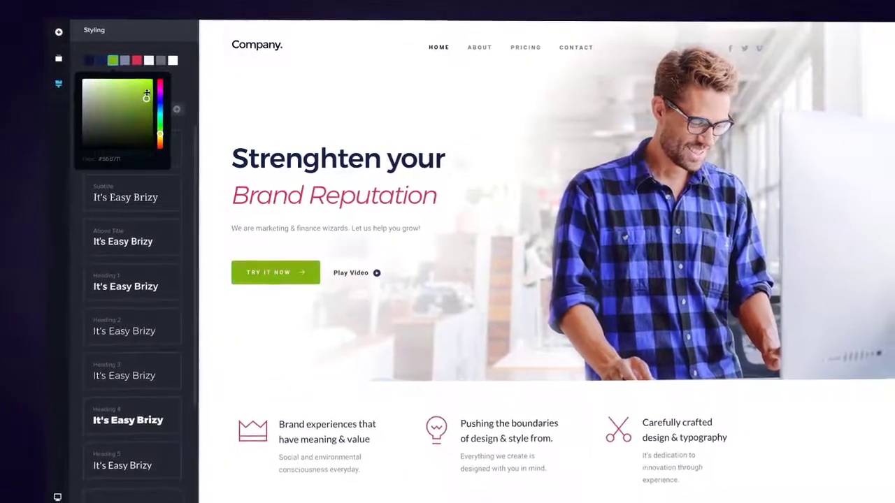
click(137, 59)
drag(172, 81, 172, 93)
click(160, 84)
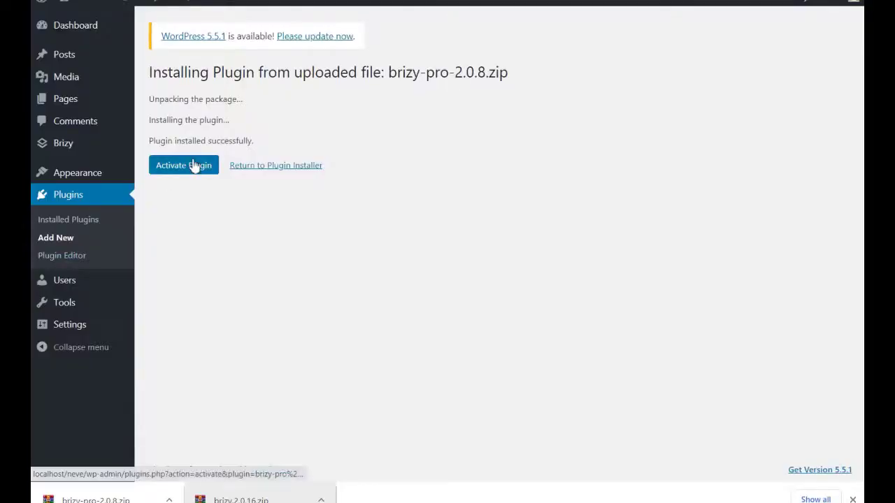
Step: Activate the uploaded Brizy Pro plugin, and activate its license in the Brizy settings with the license key
click(194, 165)
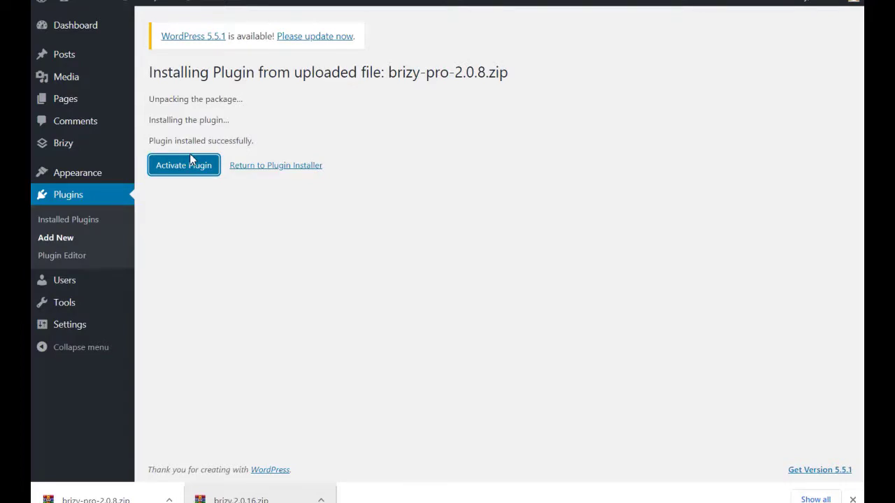
click(183, 165)
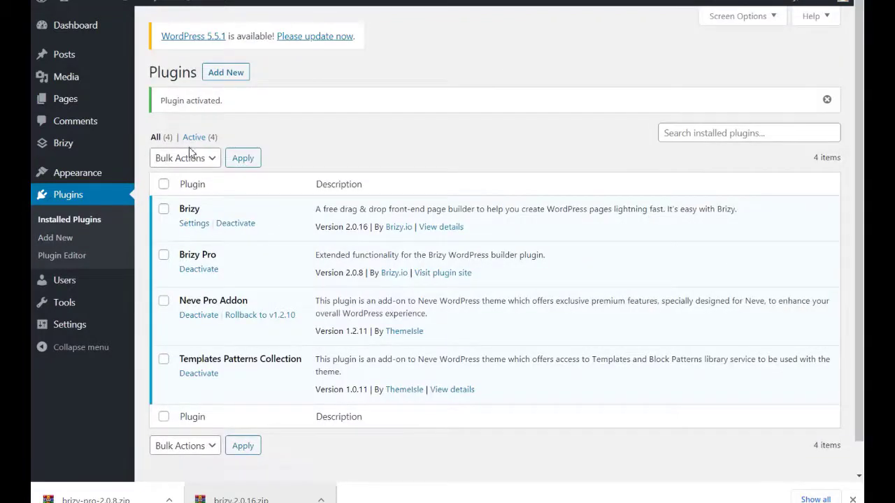
mouse_move(72, 174)
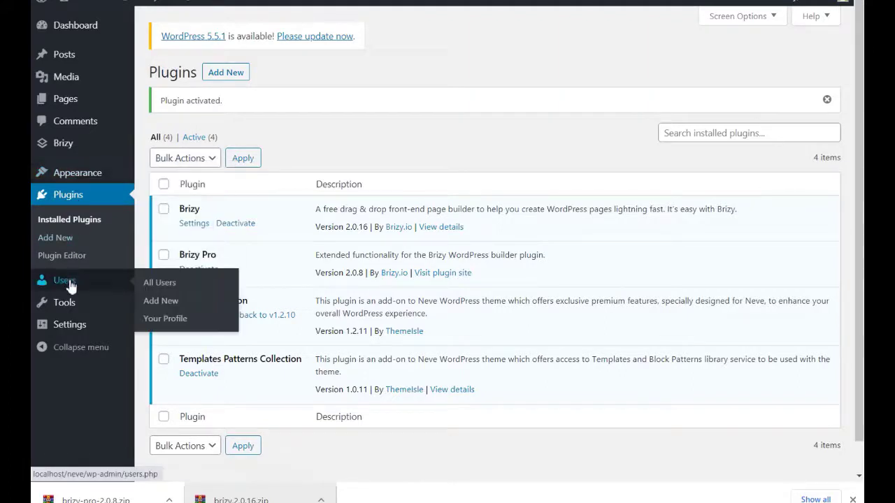
mouse_move(85, 149)
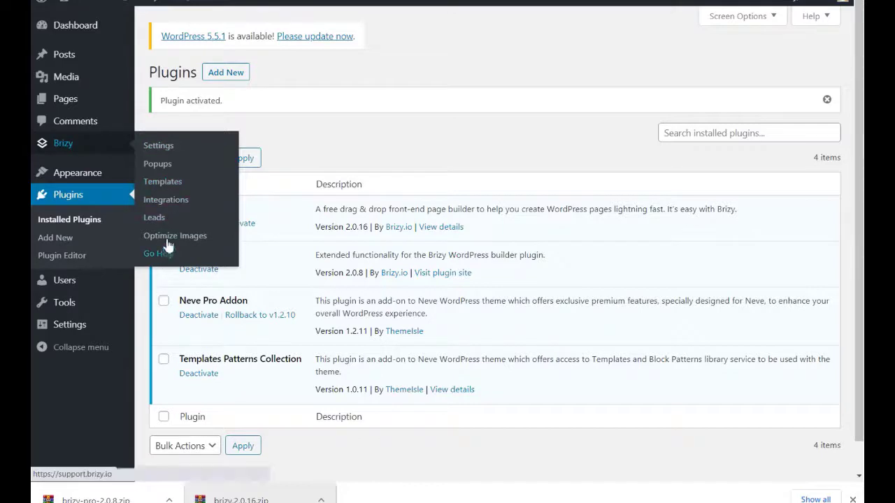
click(168, 150)
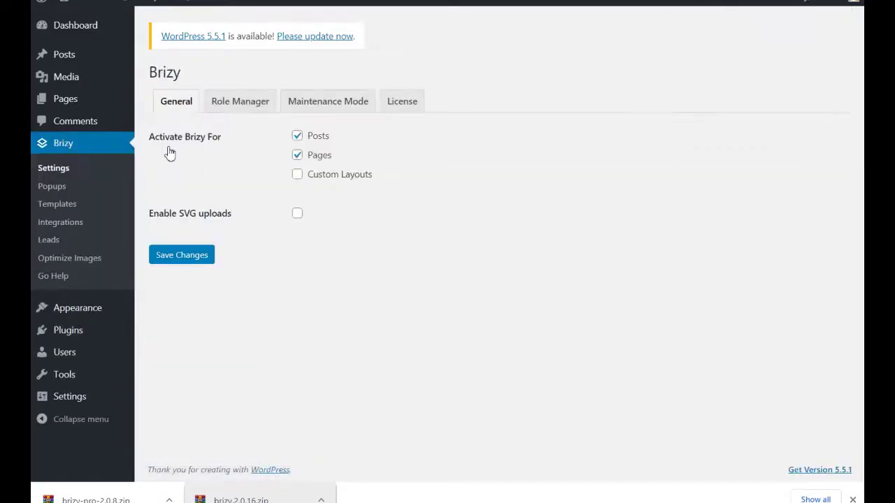
click(395, 105)
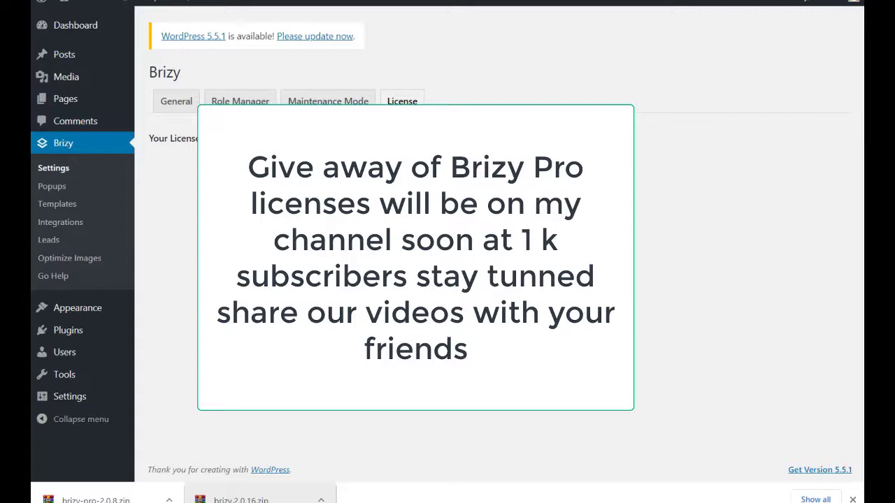
key(Return)
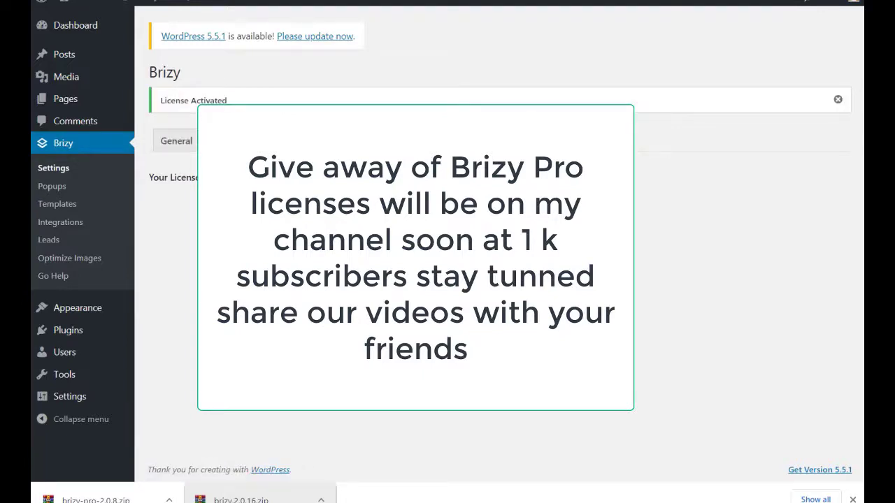
Step: Open Neve's Starter Sites and examine the range of pre-built demo websites offered for Brizy
mouse_move(79, 320)
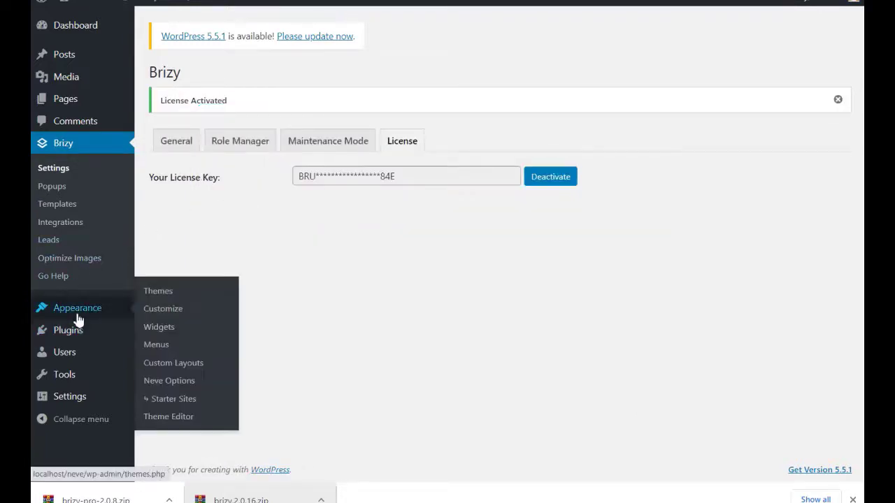
click(168, 404)
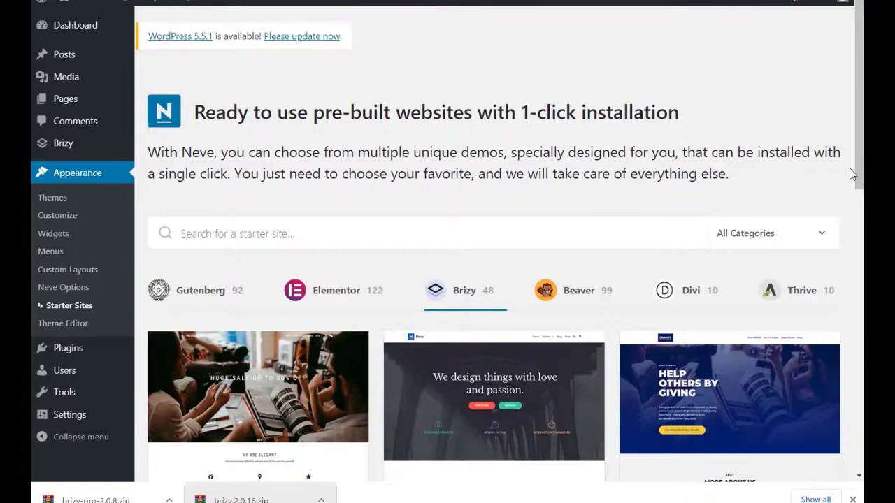
scroll(861, 282, down, 3)
scroll(861, 283, down, 5)
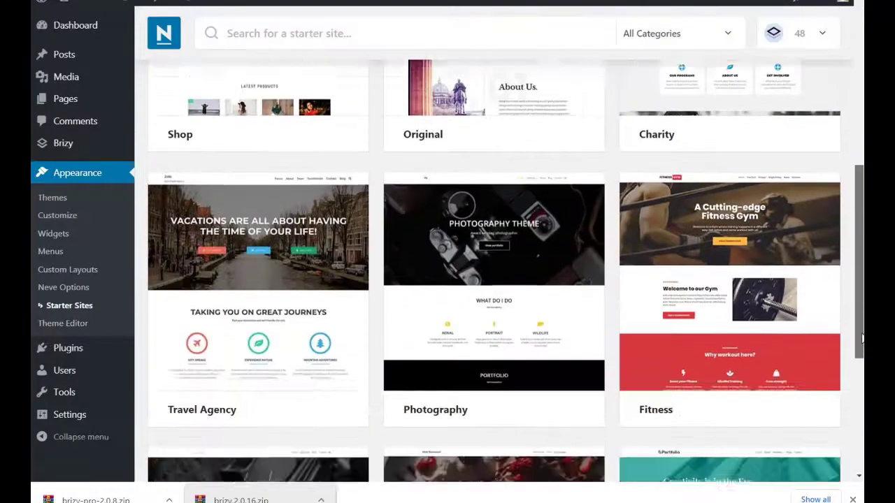
scroll(494, 268, down, 6)
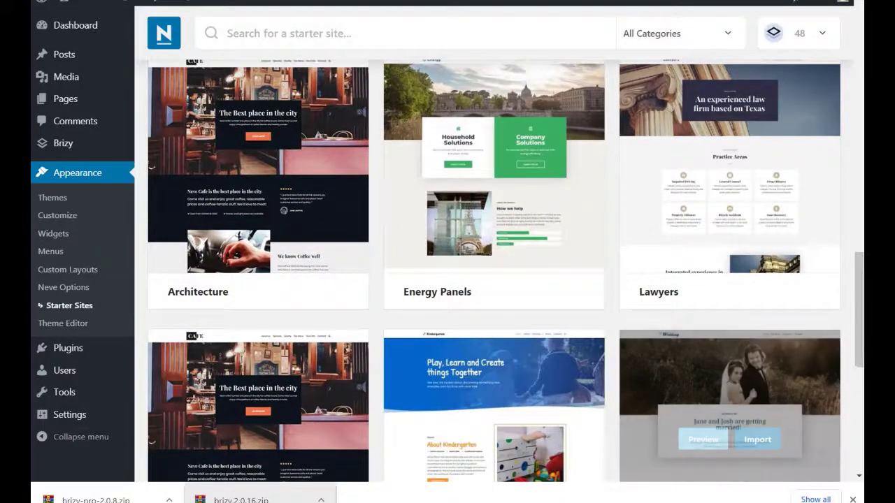
scroll(860, 292, down, 12)
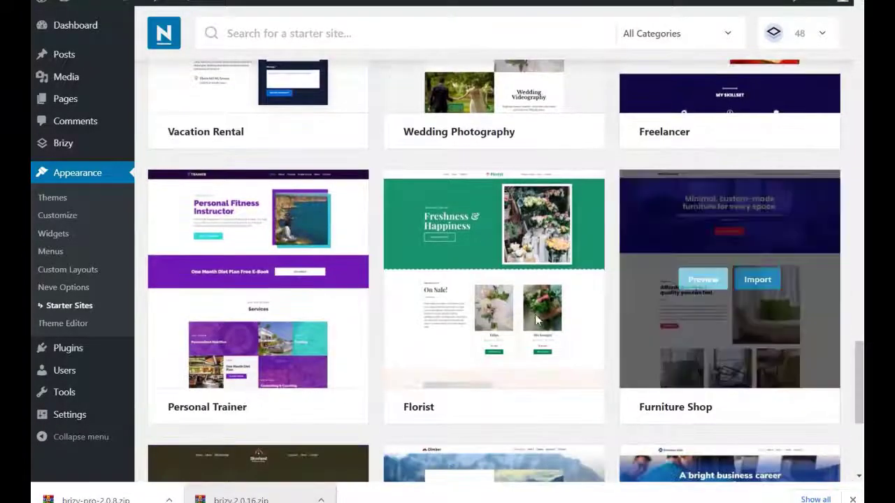
scroll(852, 355, down, 5)
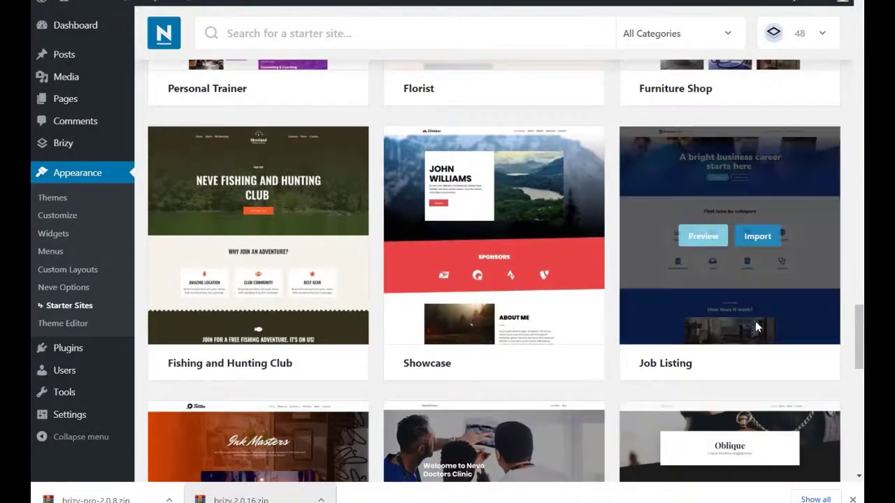
scroll(760, 343, down, 3)
scroll(789, 424, down, 1)
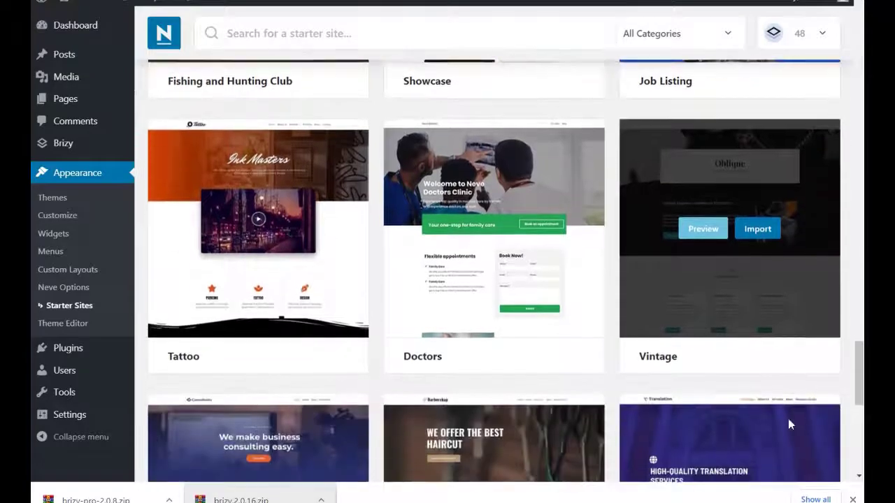
scroll(788, 424, down, 1)
scroll(788, 418, down, 2)
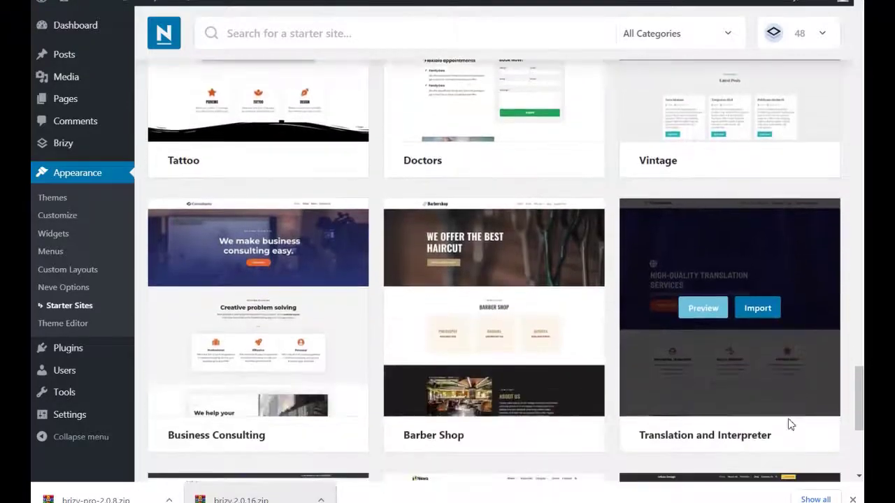
scroll(788, 419, down, 1)
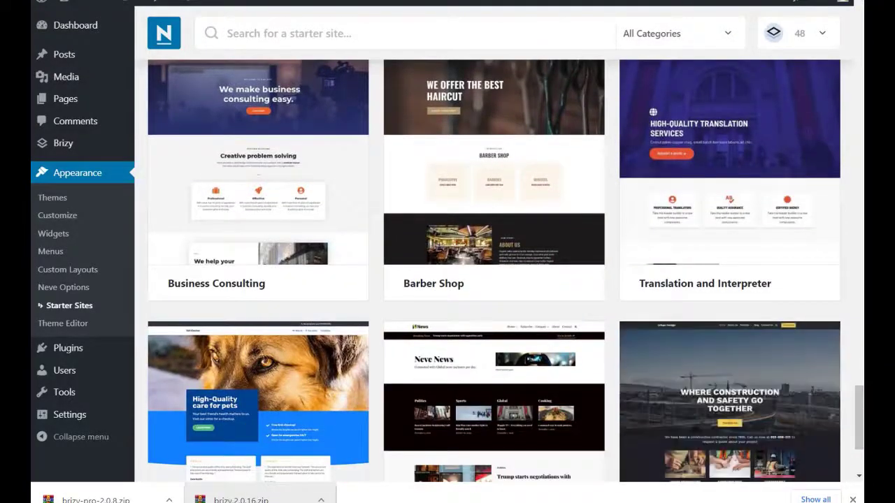
scroll(859, 420, down, 2)
scroll(863, 458, down, 4)
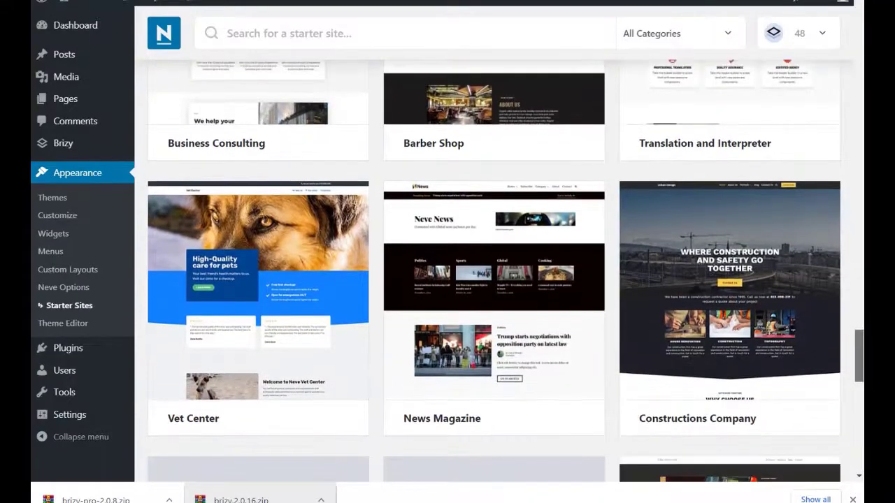
scroll(863, 462, down, 3)
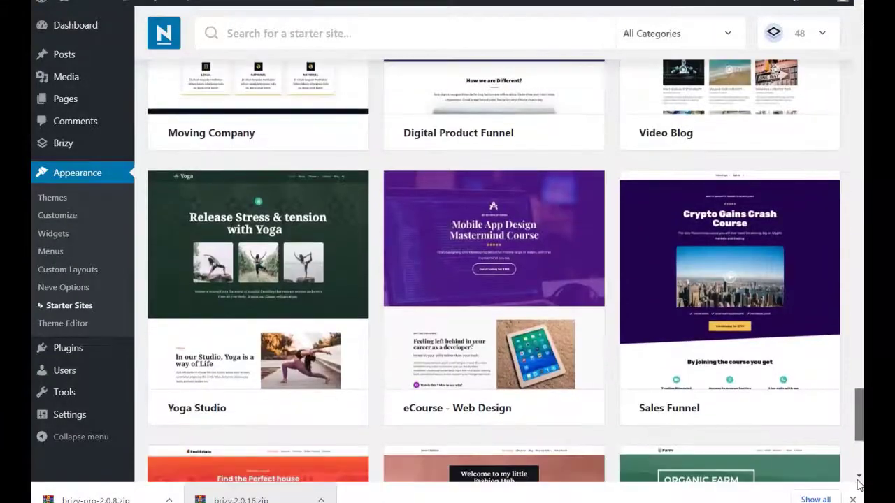
scroll(859, 482, down, 3)
scroll(859, 482, down, 3)
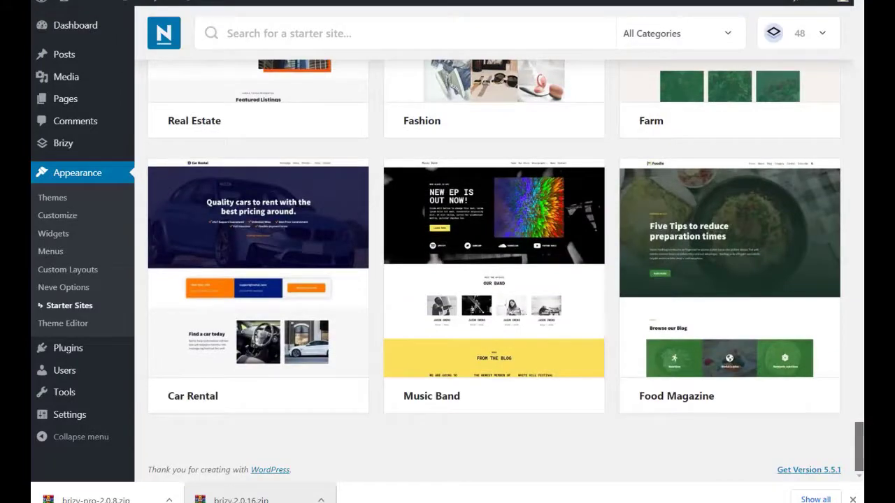
scroll(839, 389, up, 10)
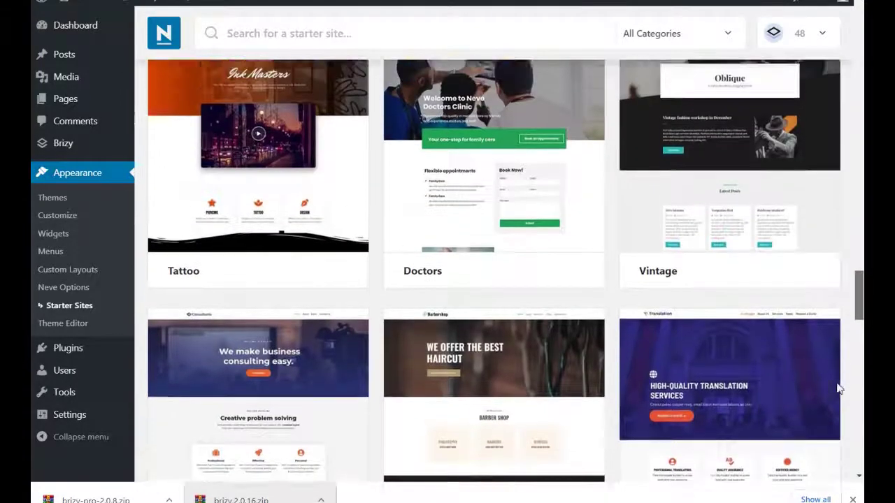
Step: Browse the Thrive starter sites in the WooCommerce category and in the Business category
scroll(839, 389, up, 3)
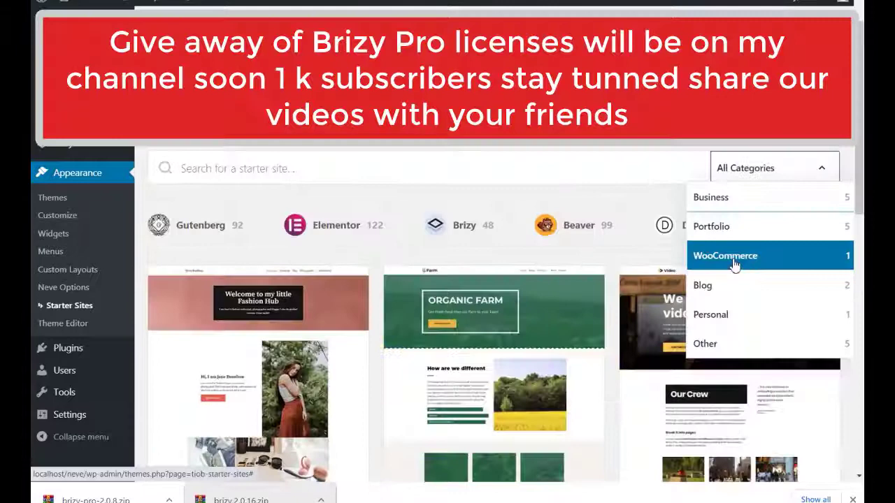
click(734, 256)
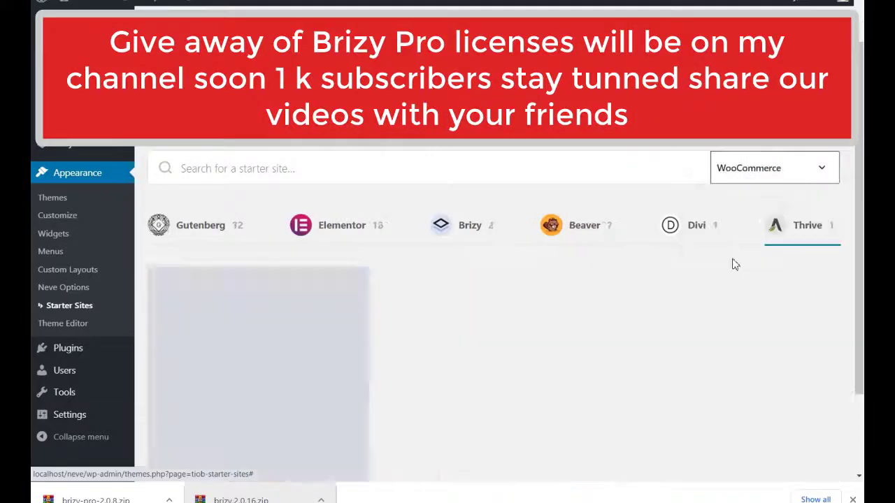
click(745, 172)
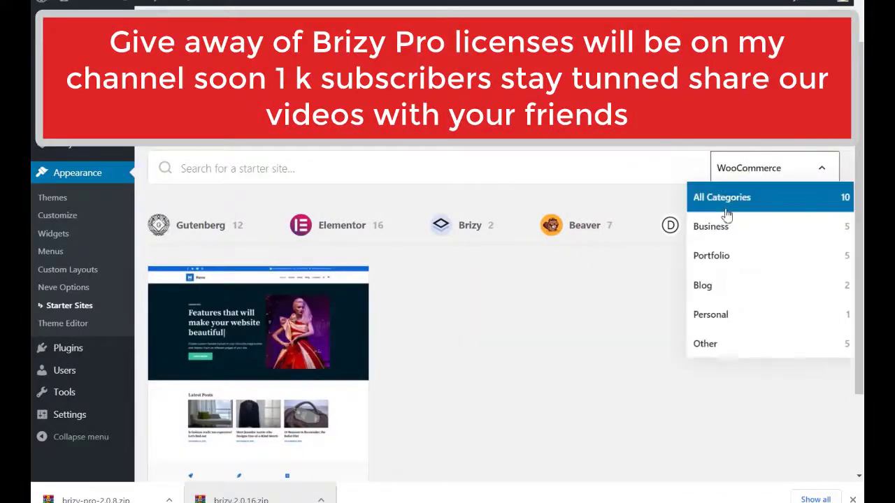
click(722, 226)
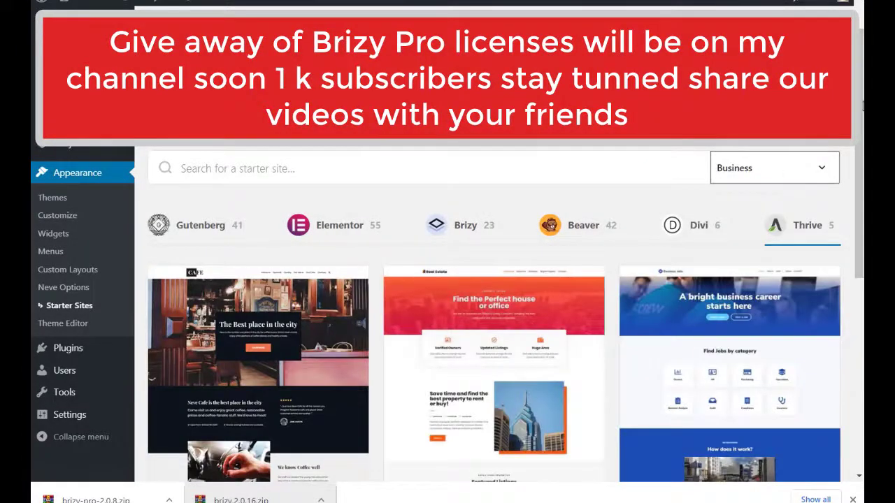
drag(861, 104, 829, 270)
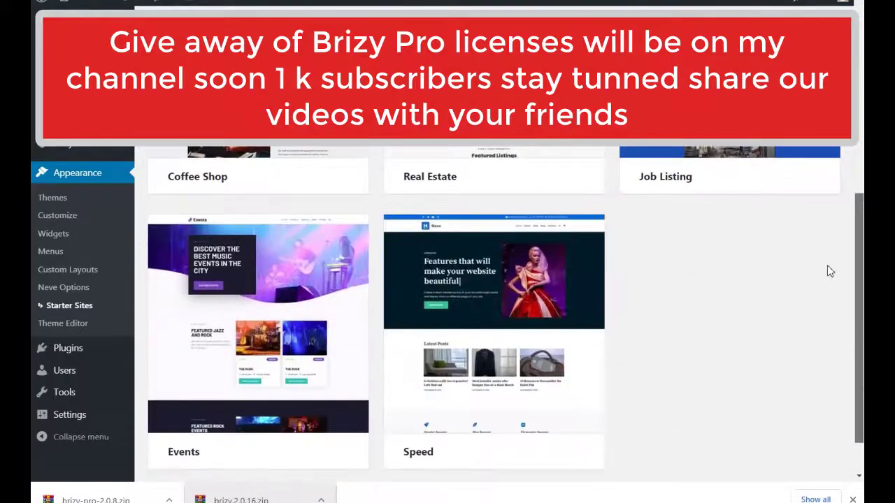
Step: Check which plugins the Thrive-based Events demo requires for import, and dismiss its import options
click(285, 324)
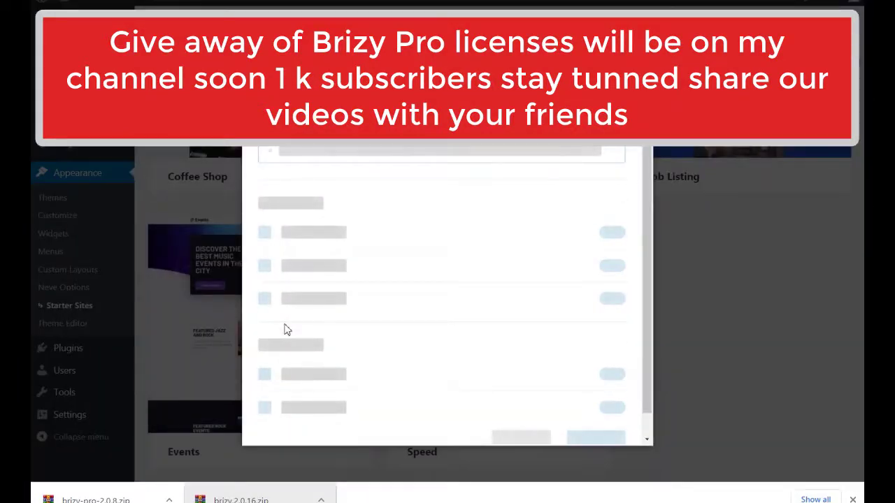
click(853, 499)
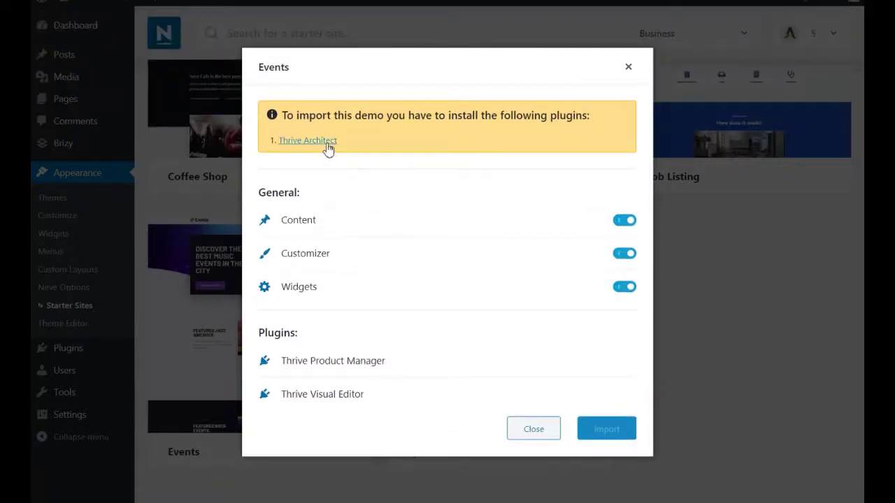
click(628, 67)
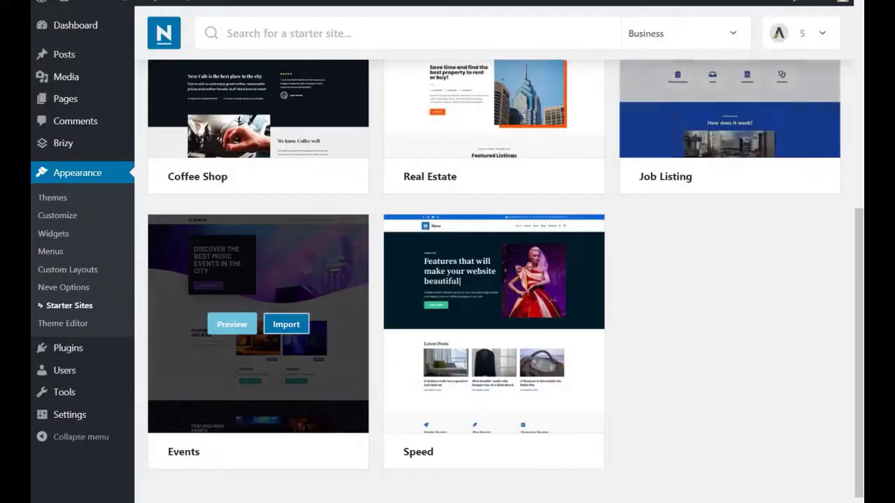
Step: List the Brizy starter sites in the WooCommerce category and check the import options of the Original demo
scroll(258, 314, up, 3)
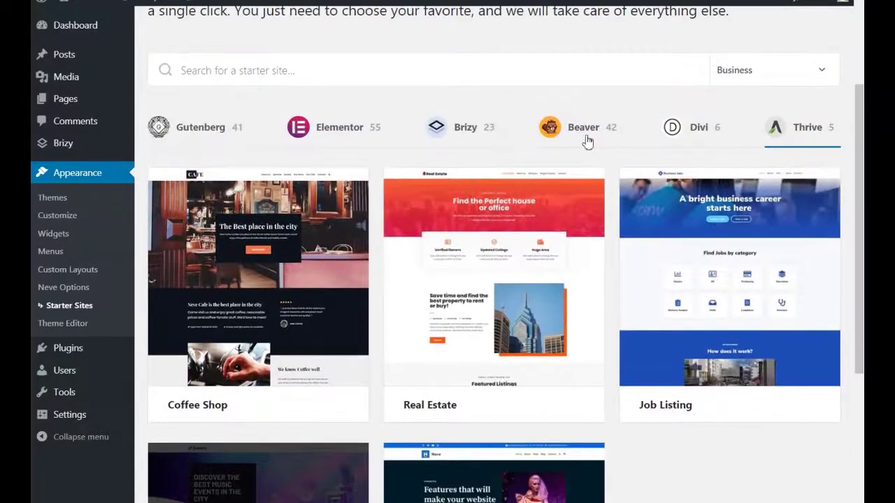
click(586, 140)
click(463, 124)
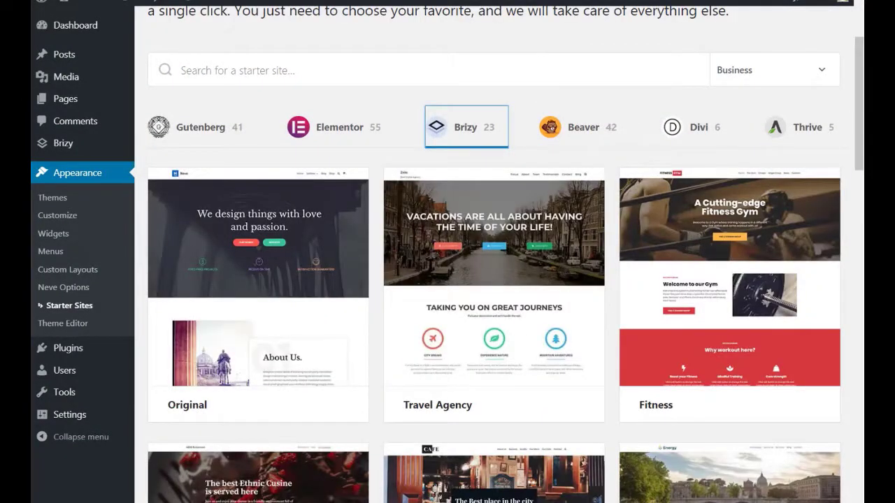
click(784, 70)
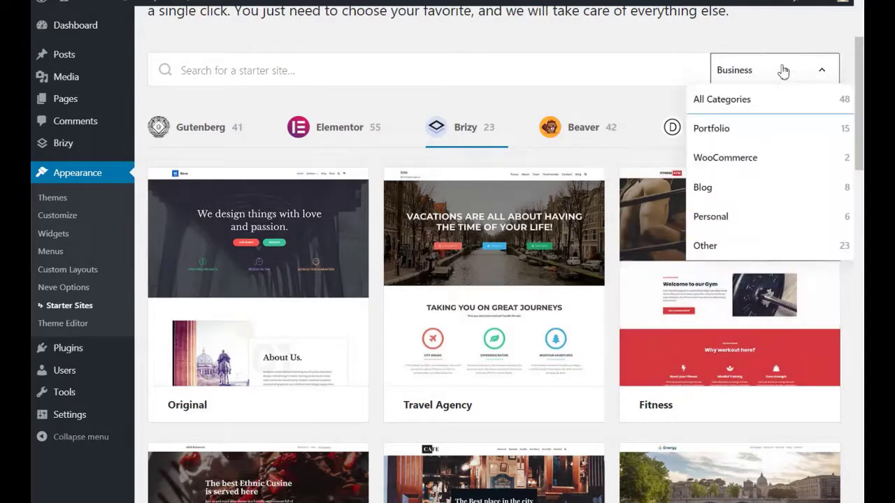
click(729, 158)
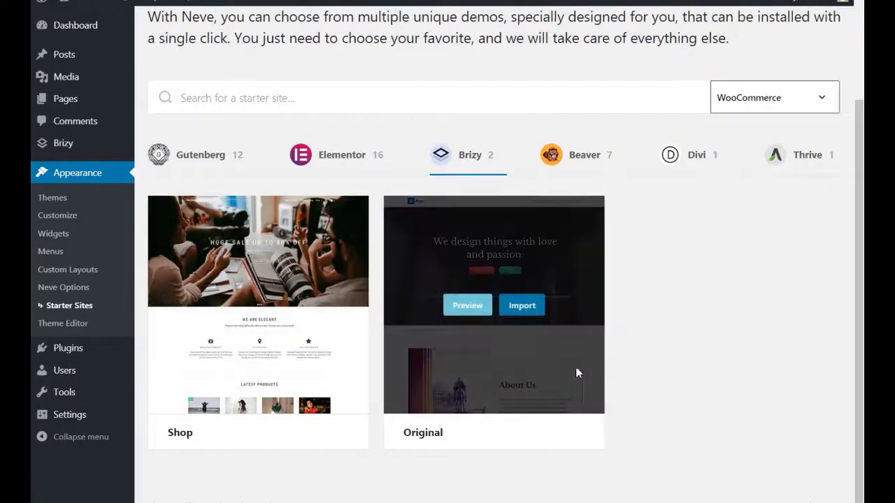
click(523, 305)
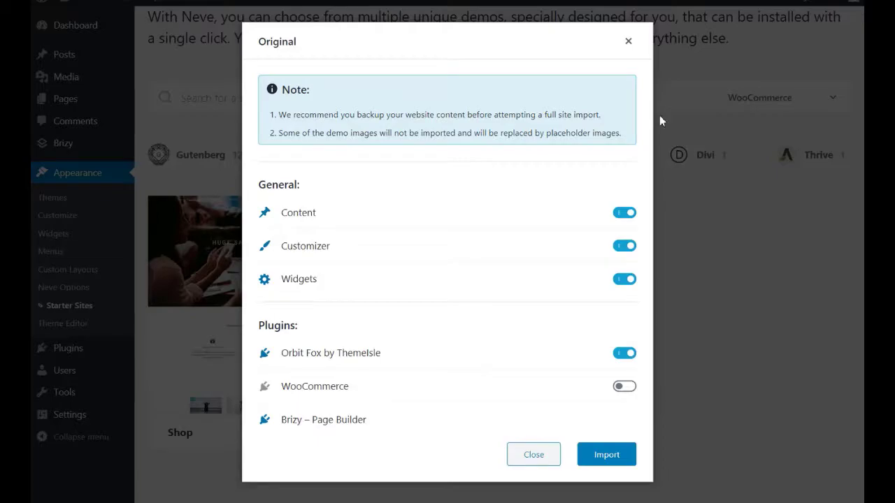
click(628, 41)
Step: Filter the Brizy starter sites by Business and import the Travel Agency demo with its default options
click(730, 97)
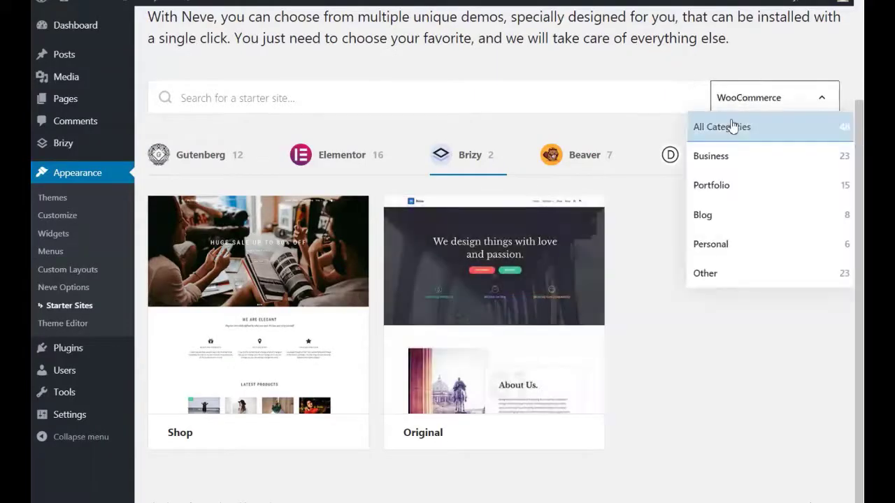
click(720, 156)
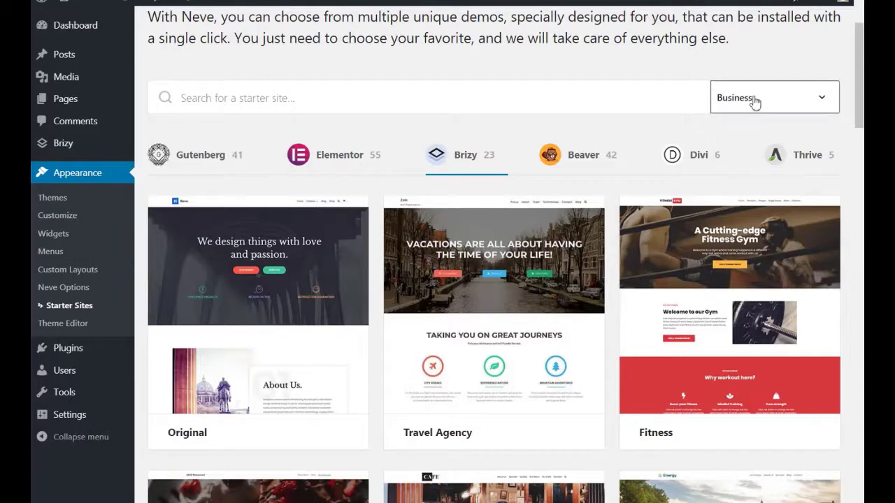
mouse_move(484, 342)
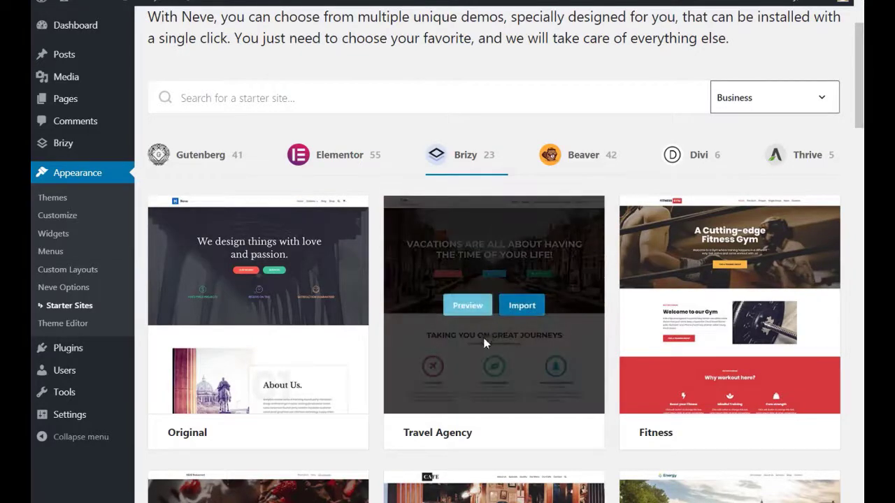
click(522, 314)
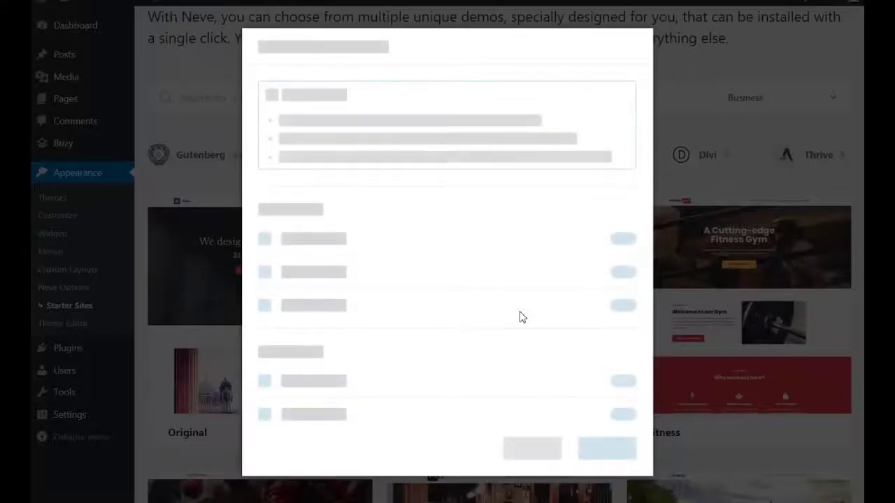
click(600, 422)
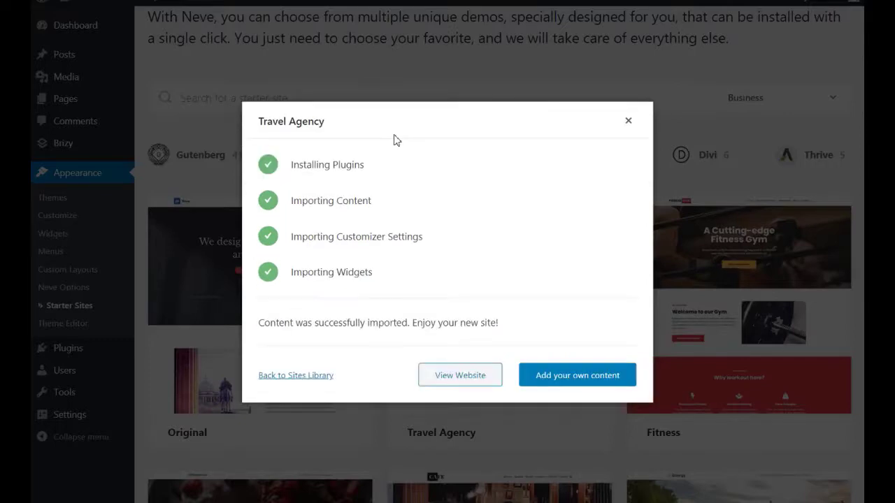
Step: View the imported website and review its homepage down to the footer, including the Team section
click(458, 380)
click(458, 375)
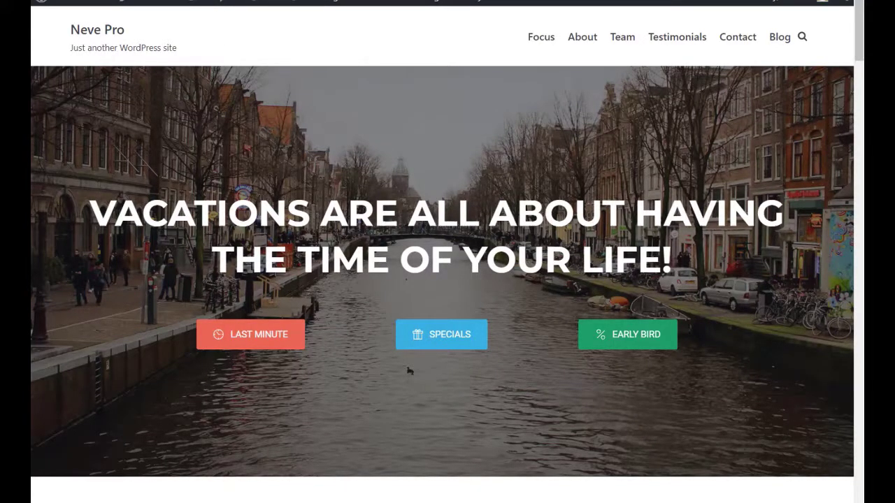
drag(861, 51, 845, 485)
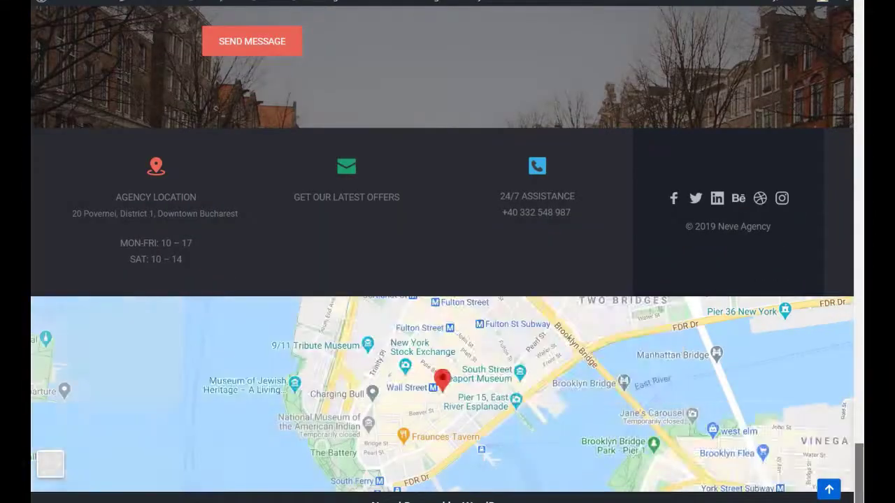
scroll(448, 252, up, 10)
scroll(447, 251, up, 10)
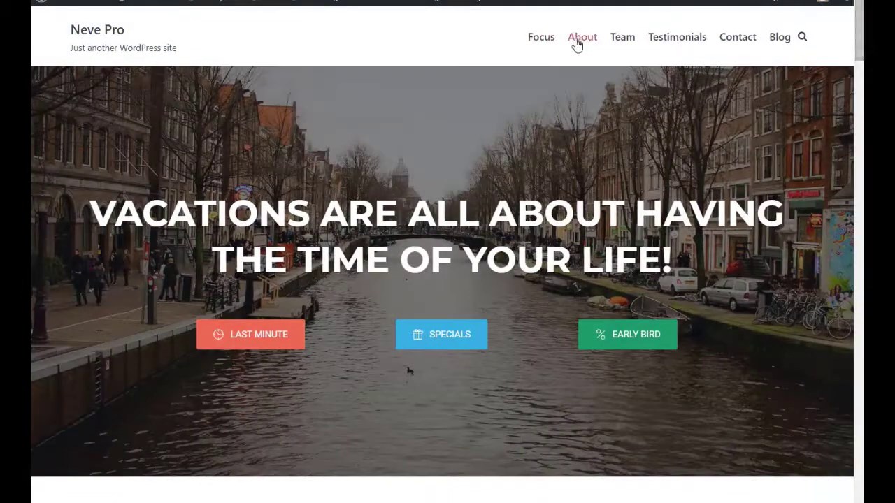
click(623, 39)
drag(861, 233, 860, 18)
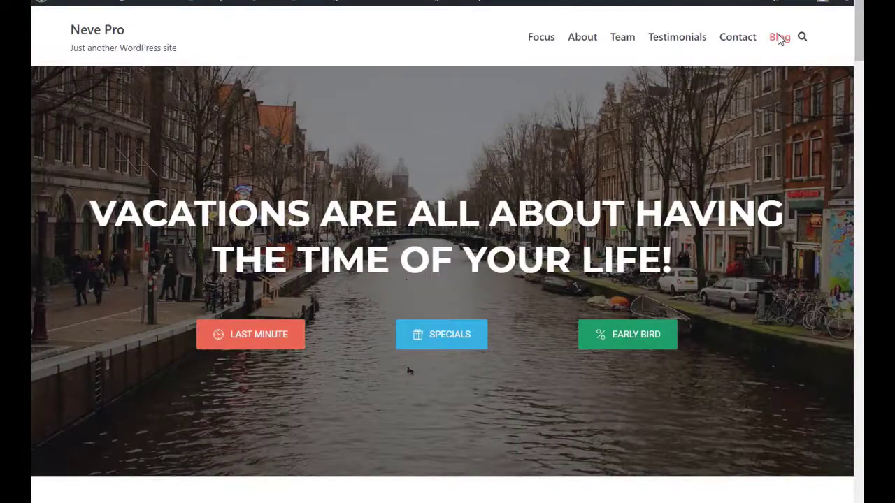
Step: Open the imported site's Blog page and look through the listed posts
click(779, 38)
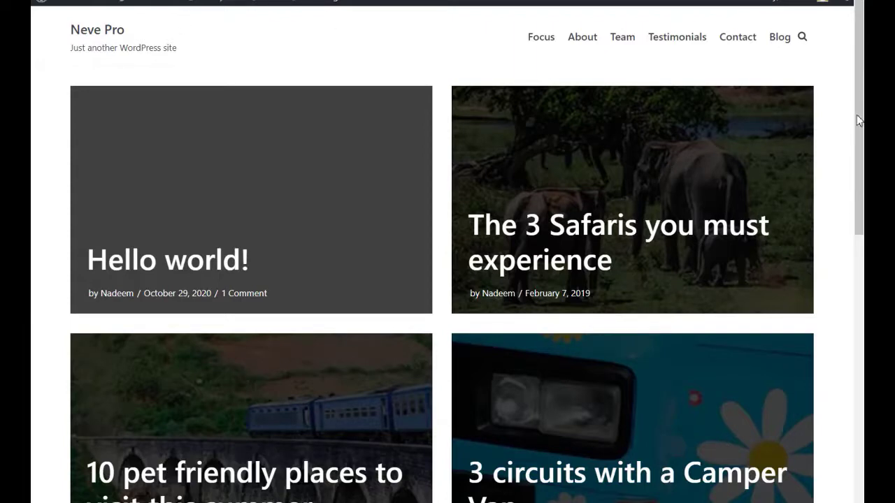
drag(857, 180, 834, 305)
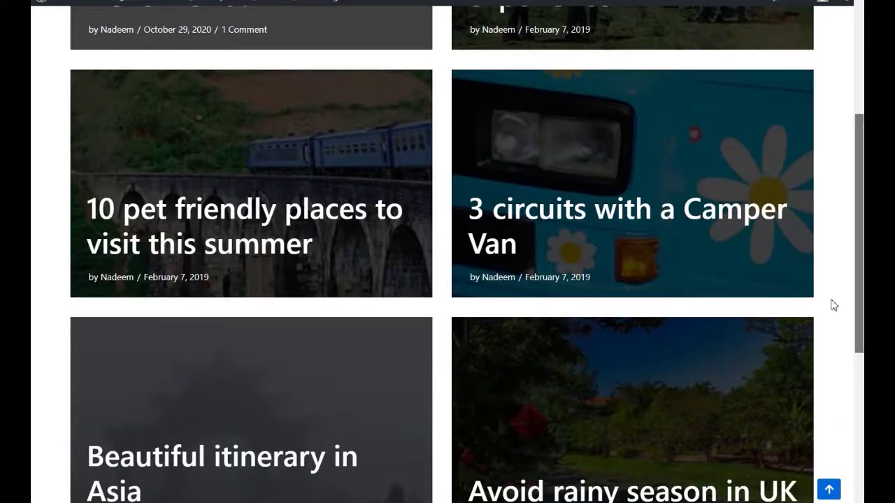
scroll(832, 314, down, 2)
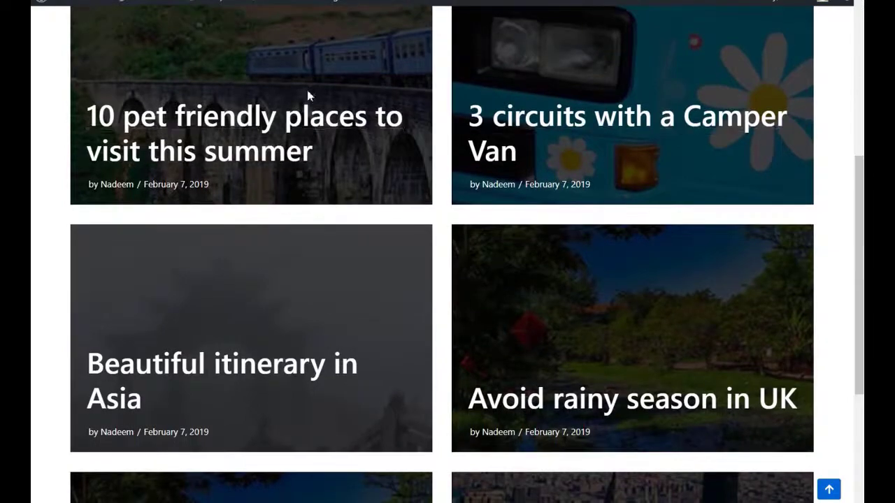
Step: Open the post "10 pet friendly places to visit this summer" and review it down to the comment form
click(292, 123)
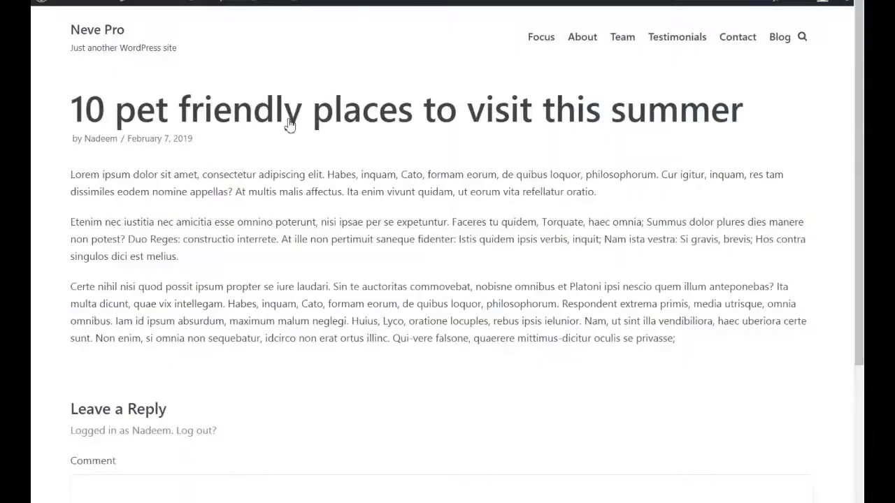
scroll(843, 135, down, 3)
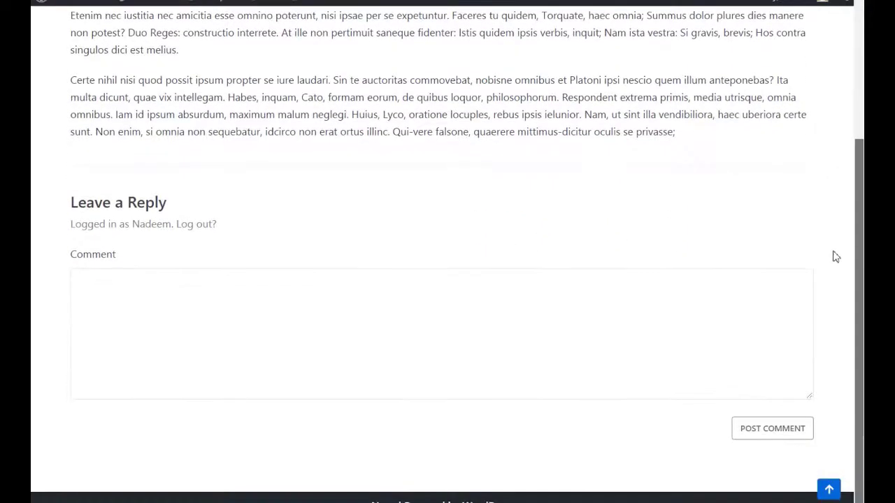
scroll(832, 209, up, 3)
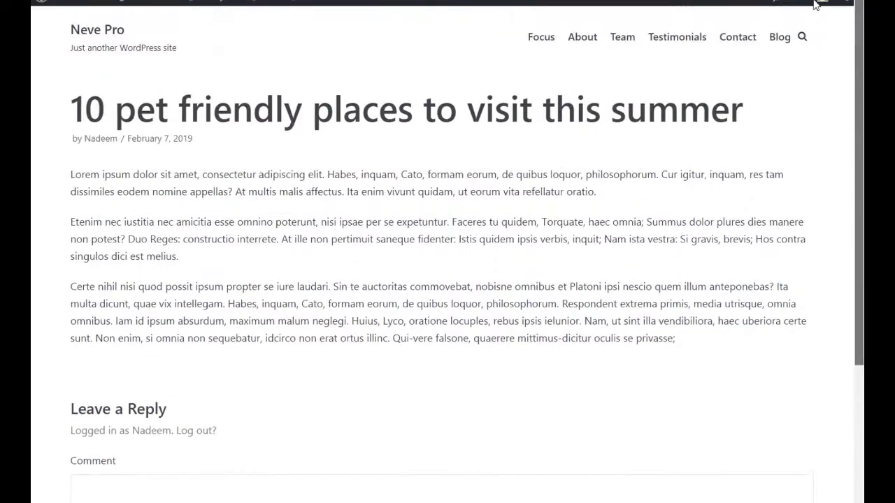
scroll(811, 164, down, 3)
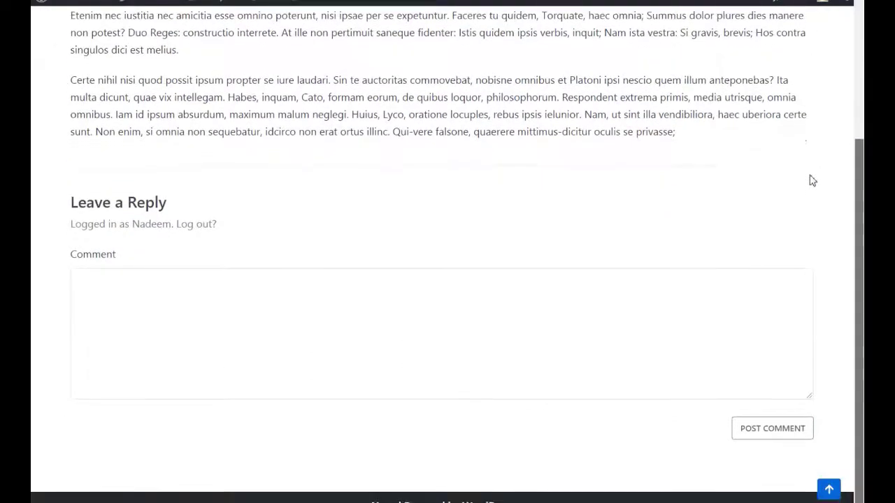
Step: Write a comment on the pet friendly places post, starting with "I am wordpress developer and designe"
click(287, 297)
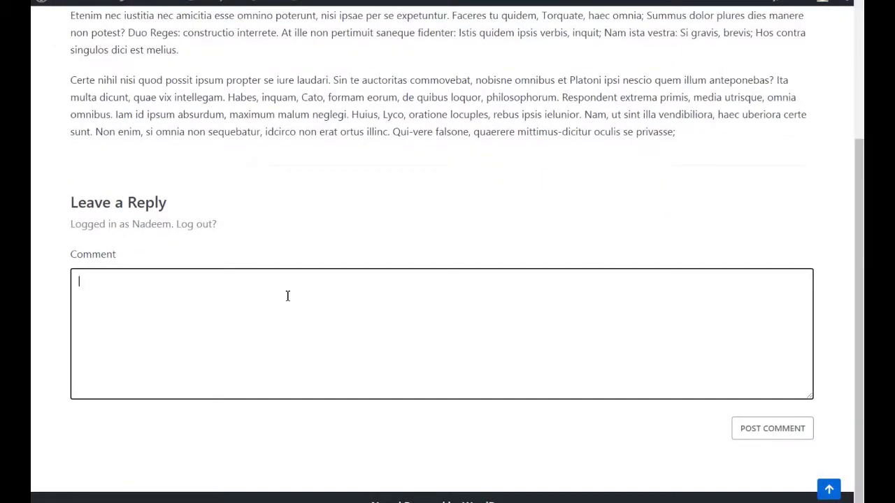
text(I am wordpress deve)
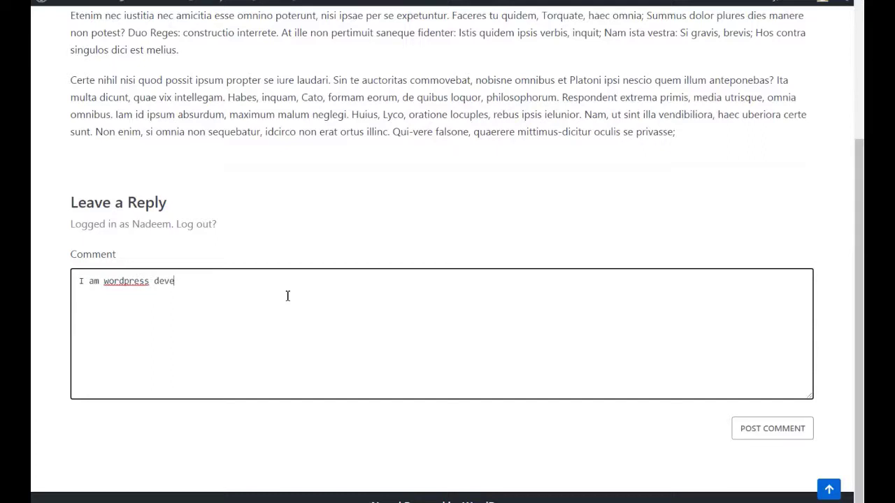
text(loper and designe)
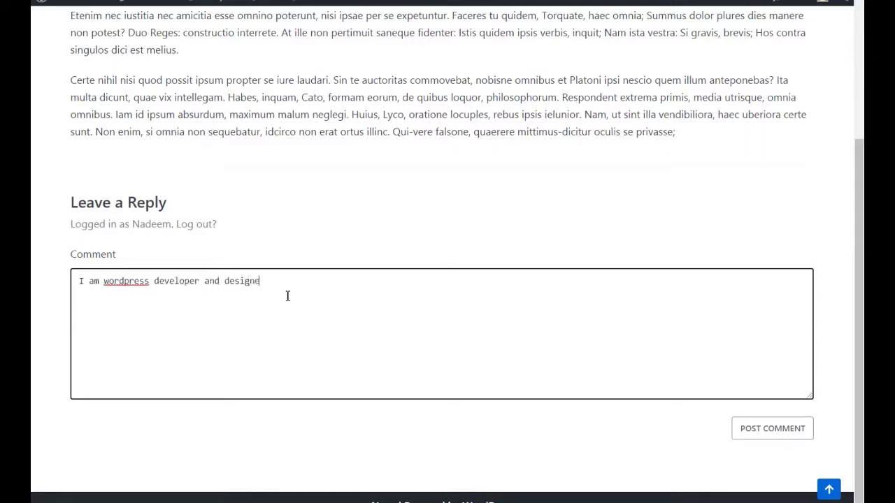